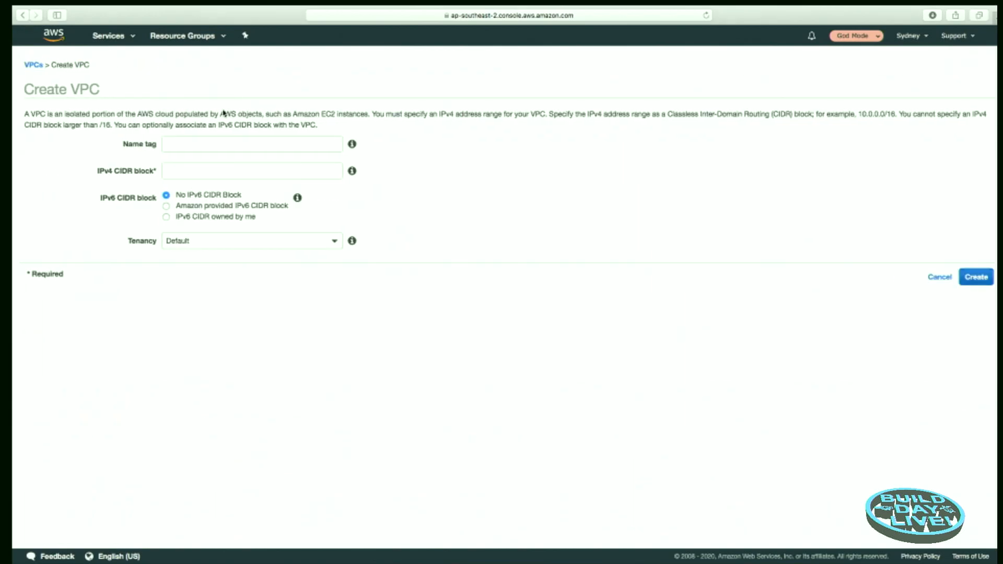
Step: Create a VPC named Pizza with the IPv4 CIDR block 10.64.0.0/16
left_click(194, 145)
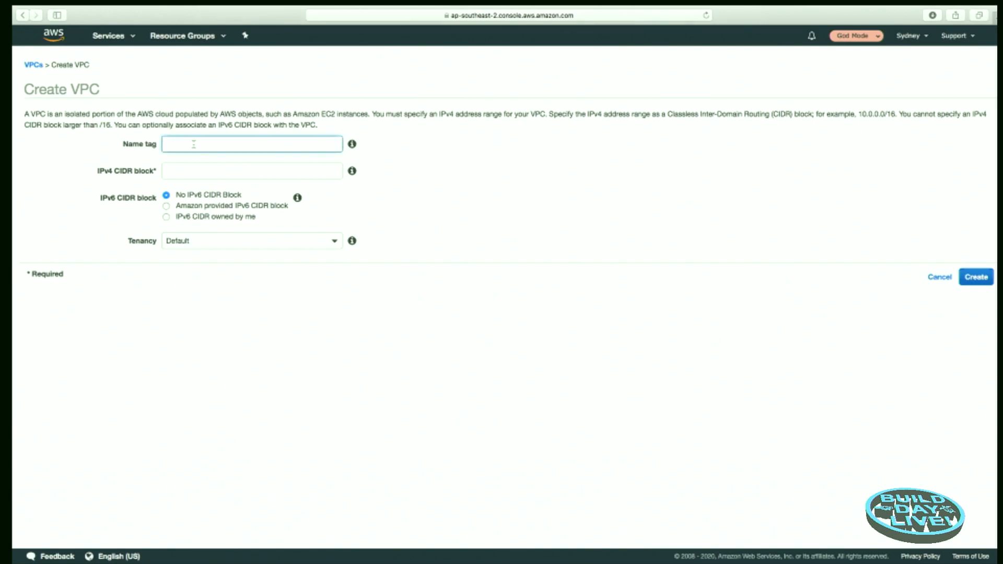
type("Pizza")
left_click(182, 171)
type("10.64")
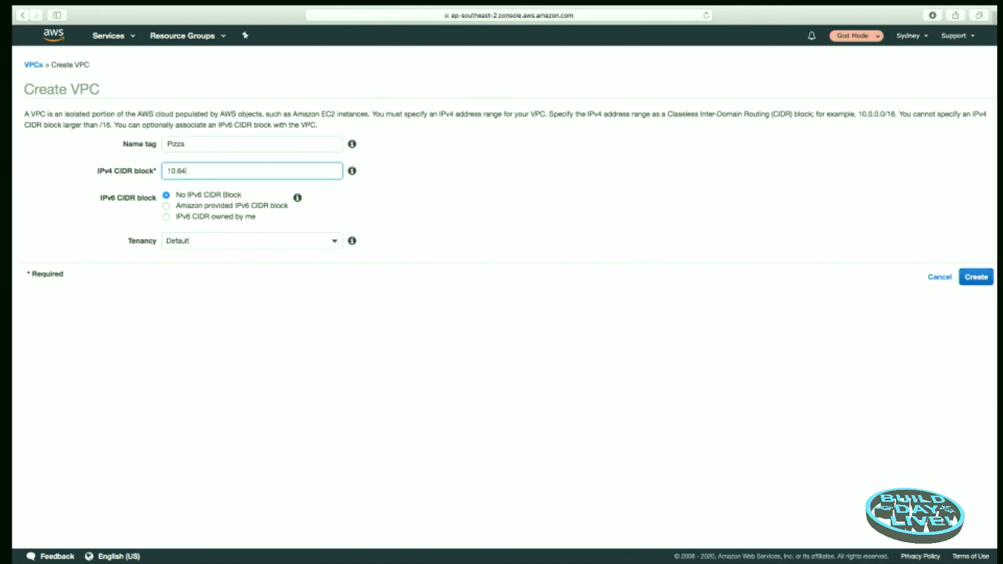
type(".0.0/16")
left_click(971, 278)
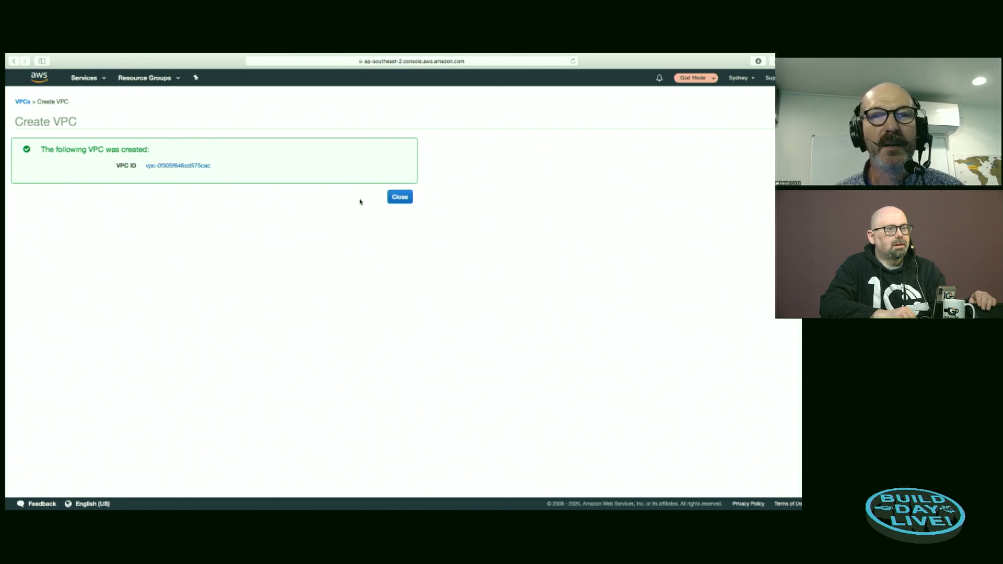
left_click(399, 198)
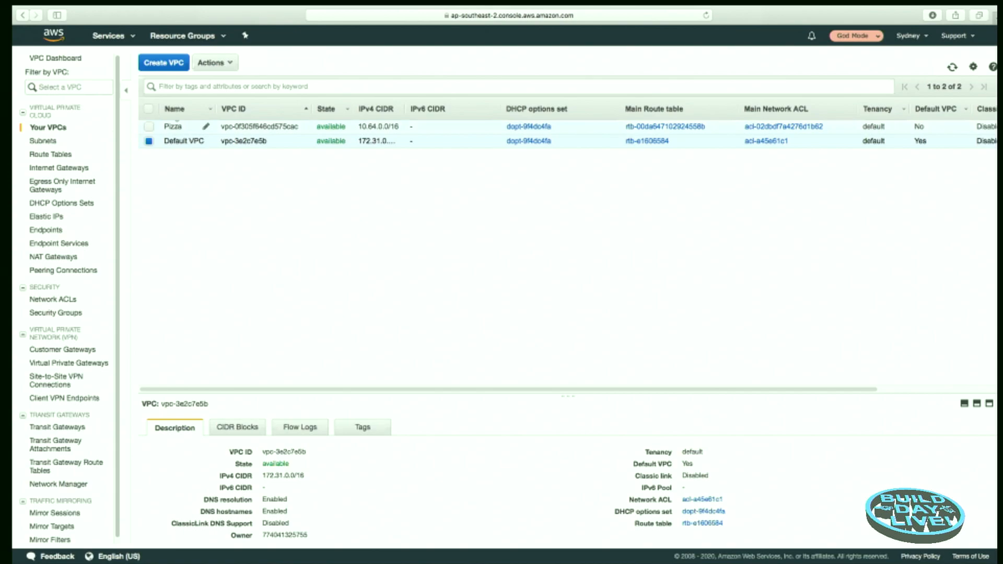
Step: Enable DNS hostnames for the Pizza VPC and save the setting
left_click(267, 127)
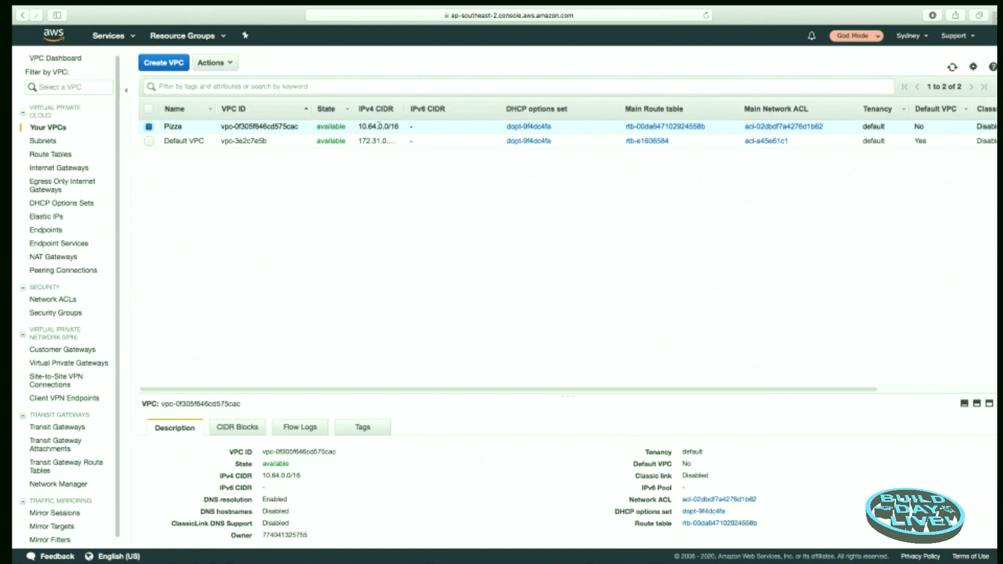
left_click(231, 63)
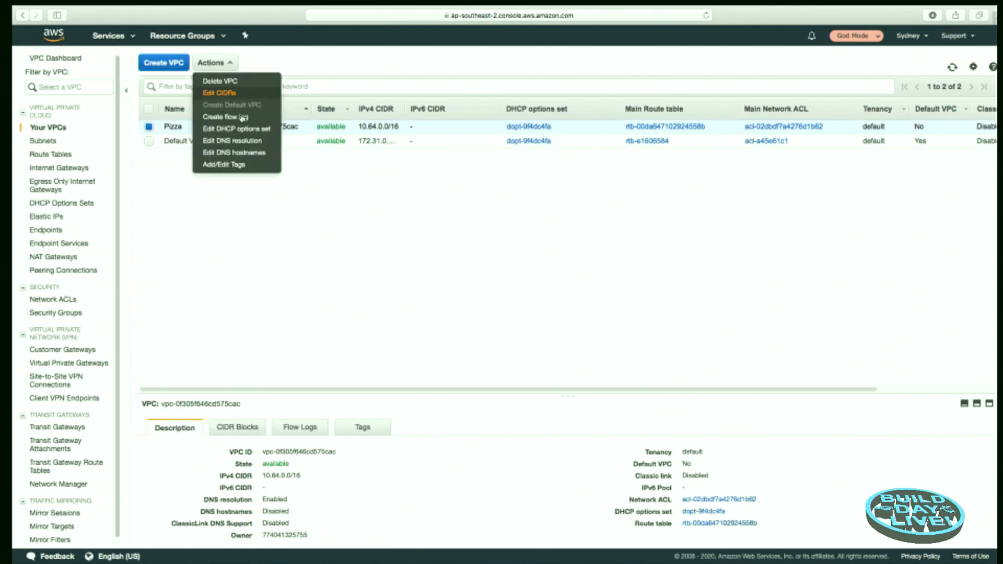
left_click(240, 154)
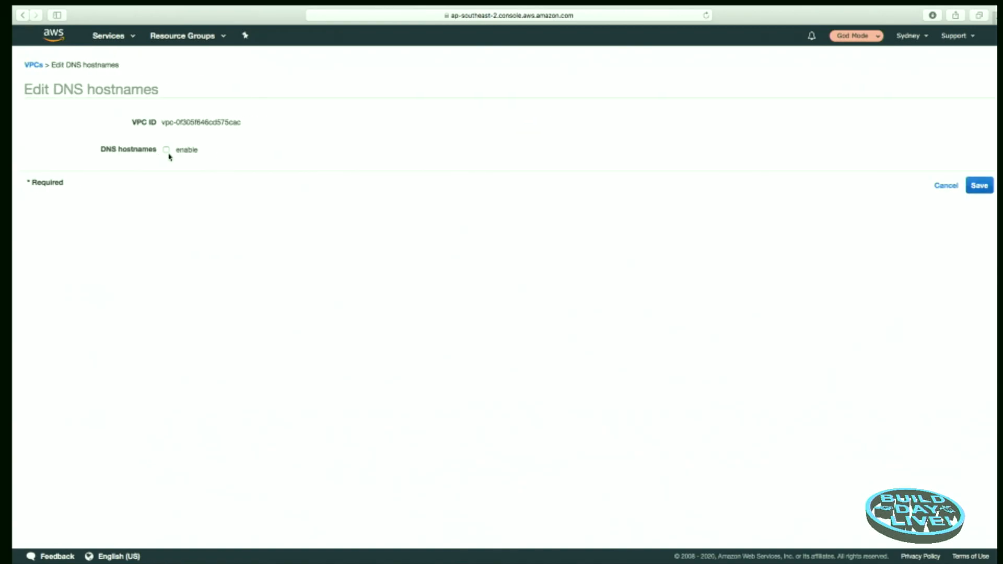
left_click(167, 150)
left_click(979, 187)
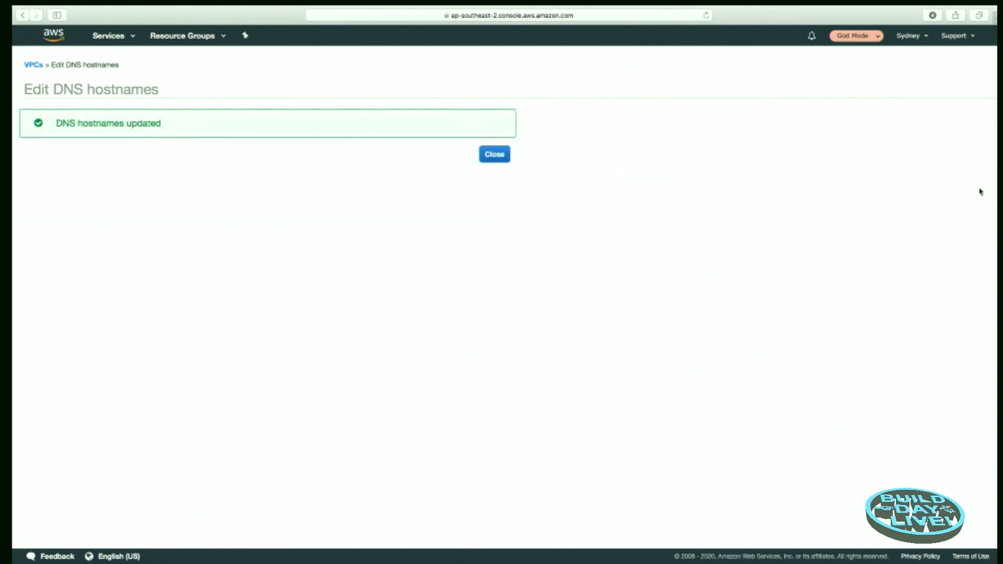
left_click(501, 157)
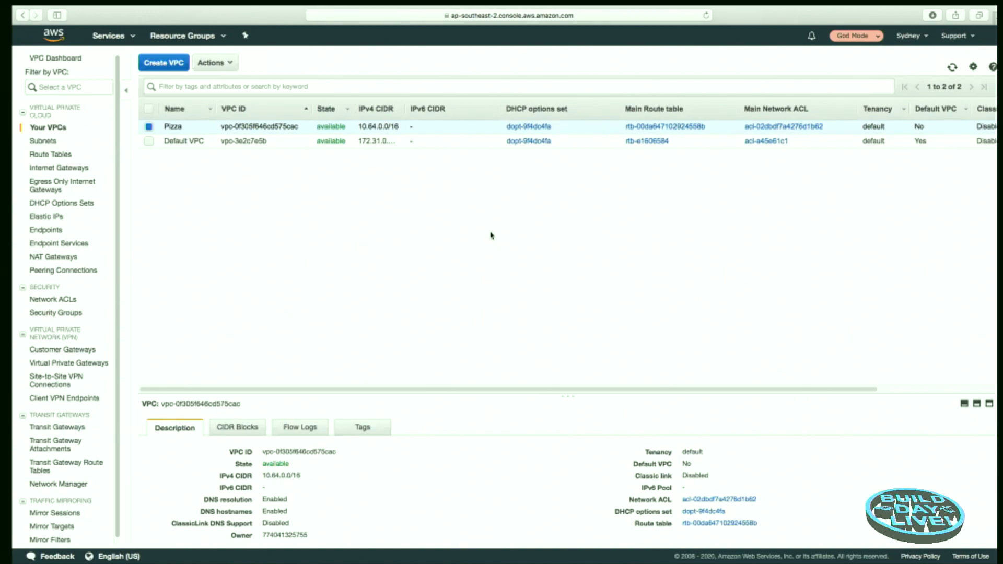
Step: Start a new subnet named PizzaPublic in the Pizza VPC, in availability zone ap-southeast-2a
left_click(44, 141)
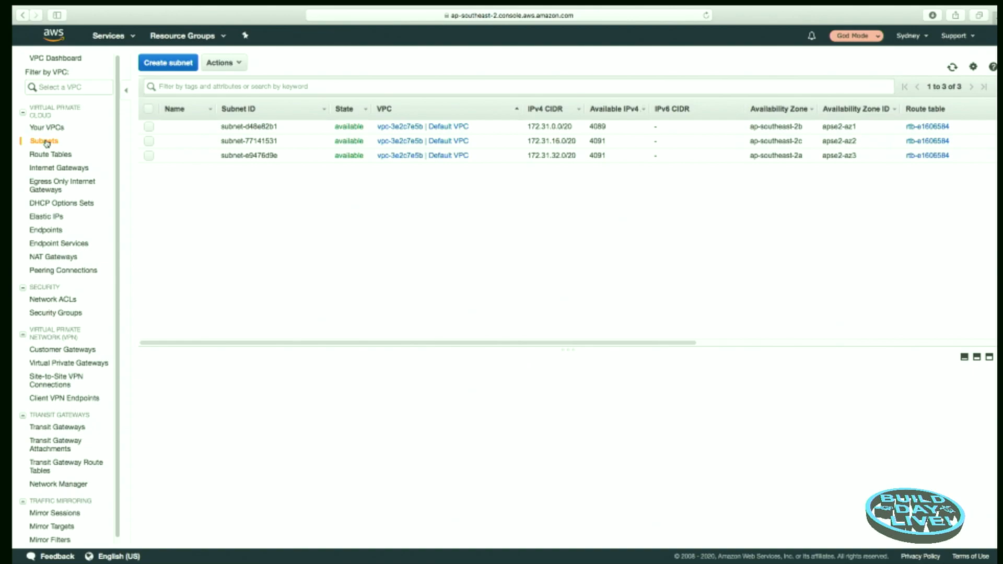
left_click(178, 65)
left_click(191, 132)
type("P")
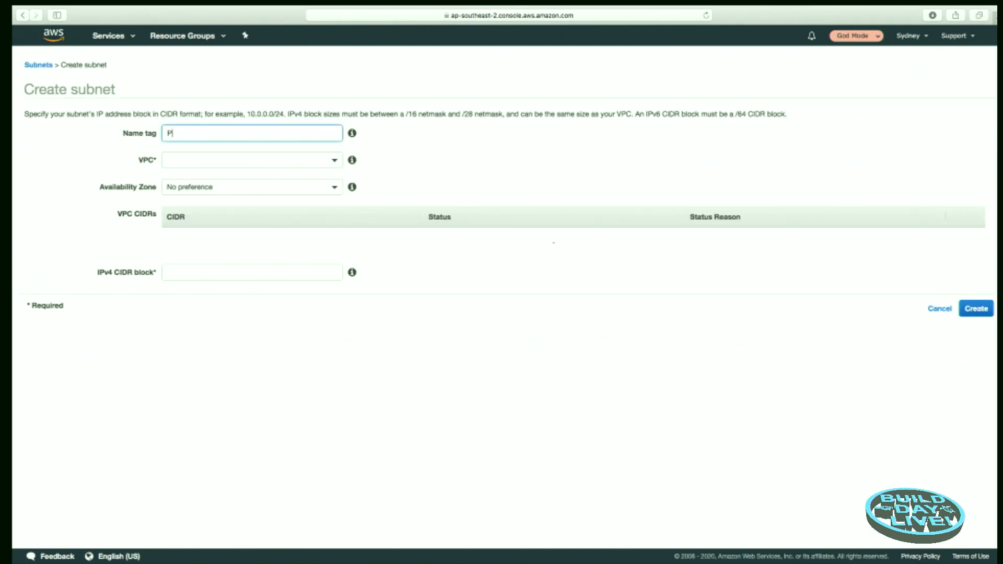
type("izzaPublic")
left_click(331, 162)
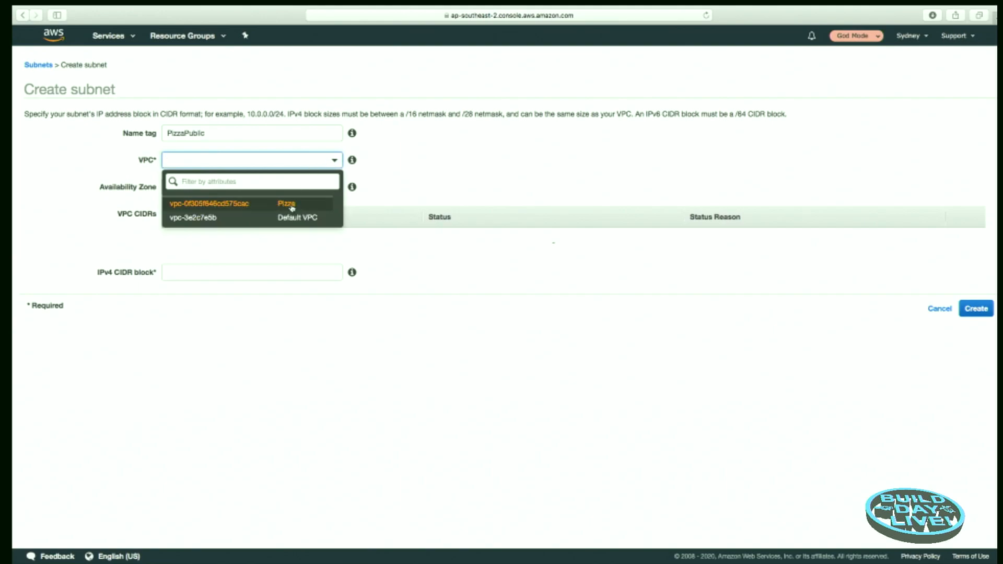
left_click(248, 205)
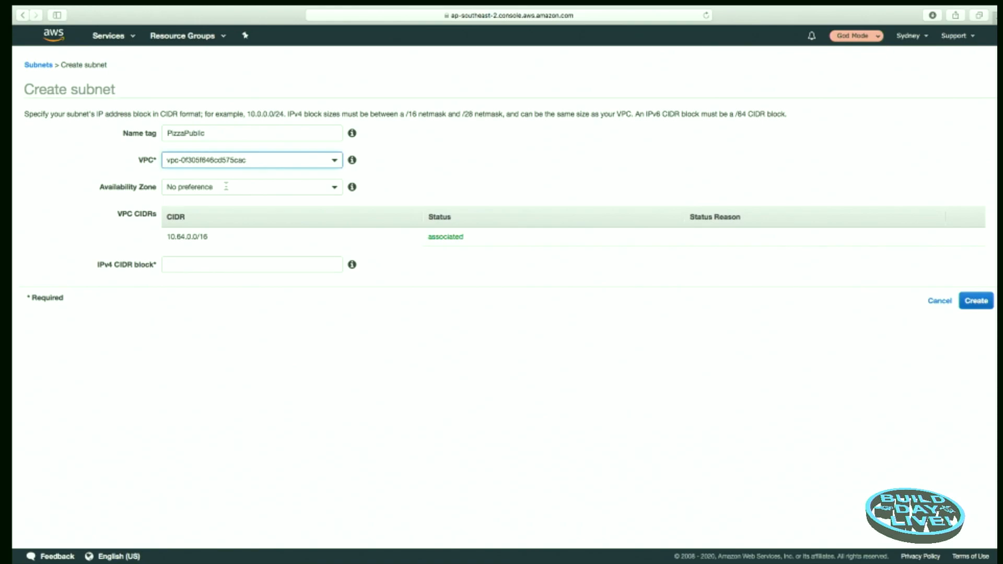
left_click(333, 188)
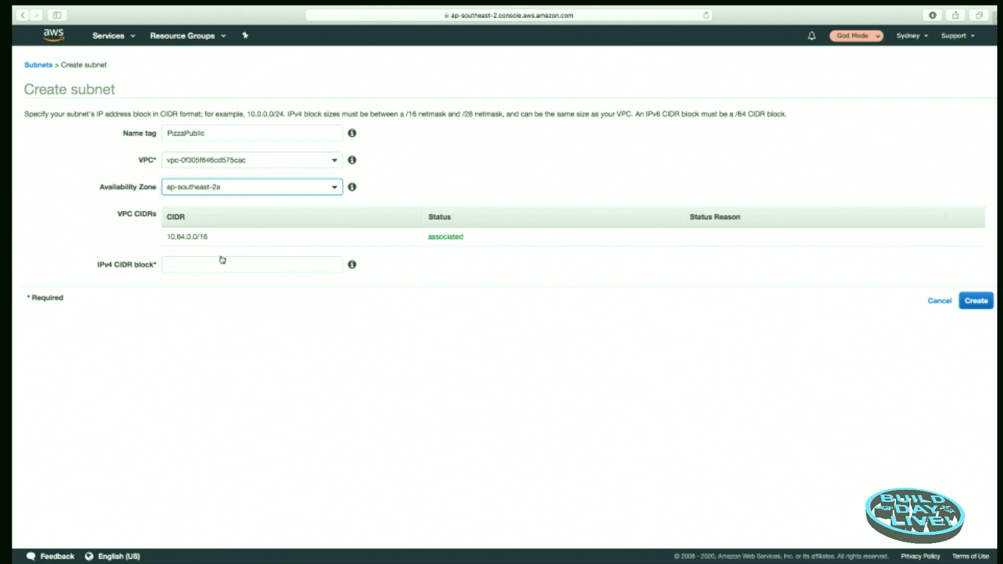
Step: Set the PizzaPublic subnet's IPv4 CIDR block to 10.64.1.0/24 and create the subnet
left_click(187, 264)
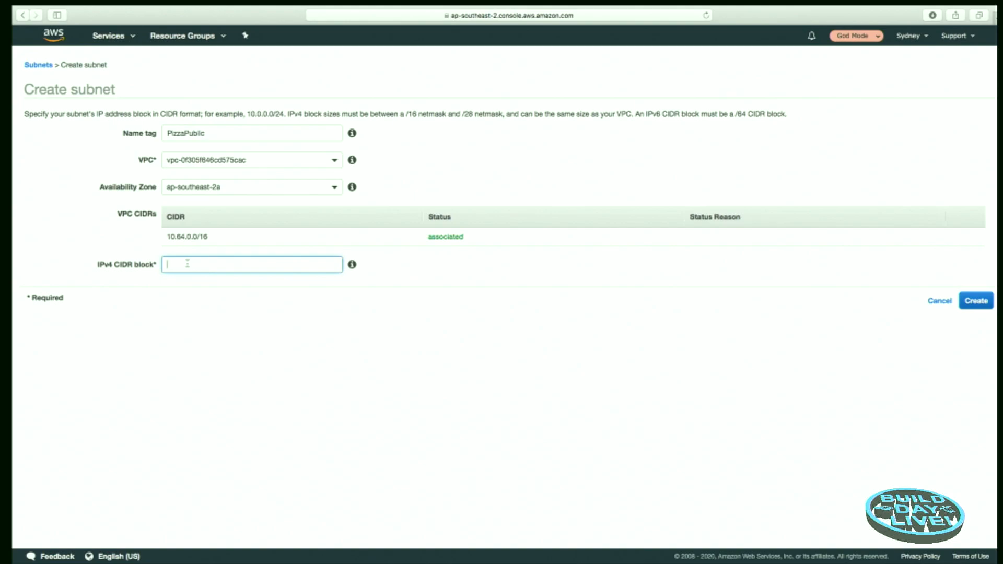
type("10.64.1.0/24")
key("Tab")
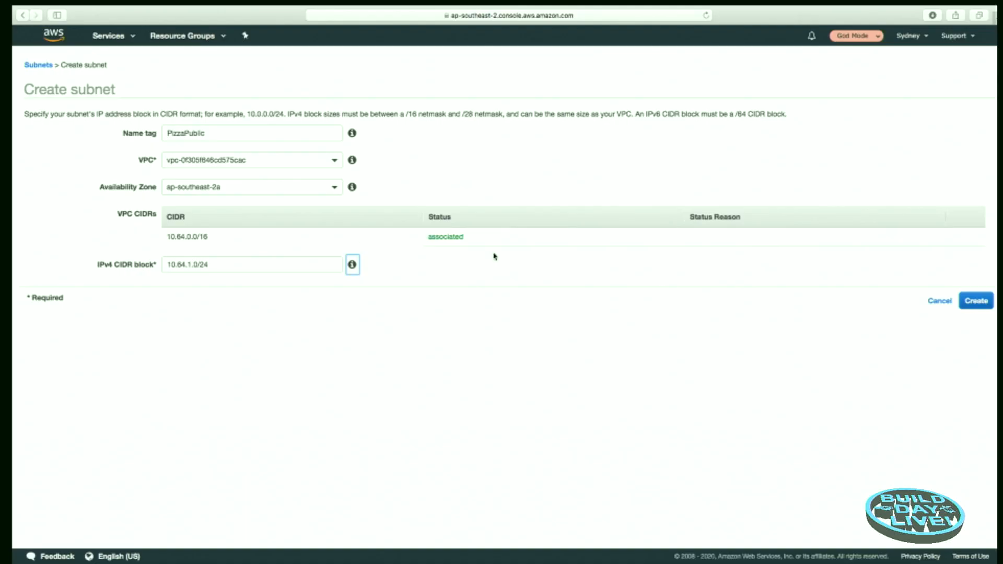
left_click(972, 303)
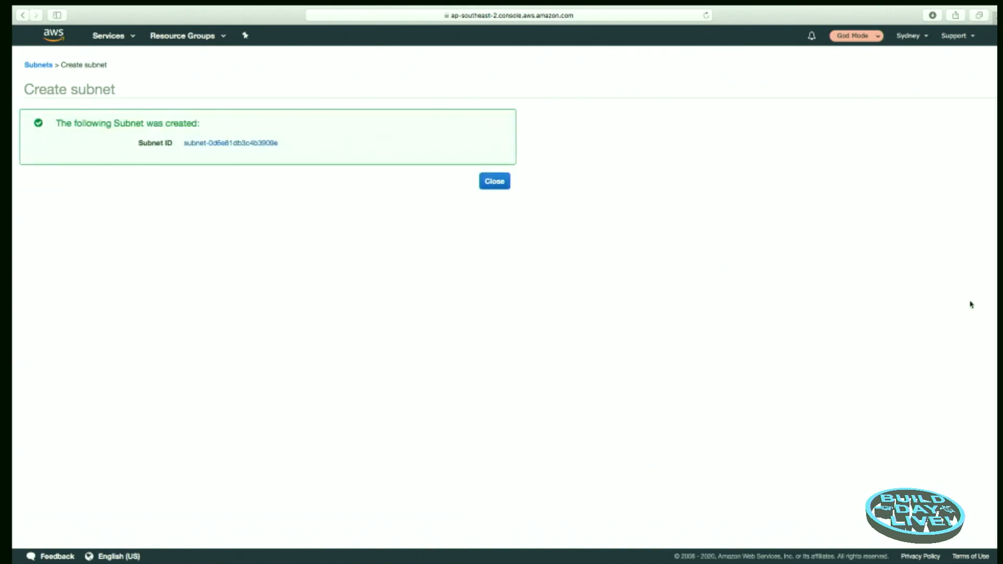
left_click(494, 182)
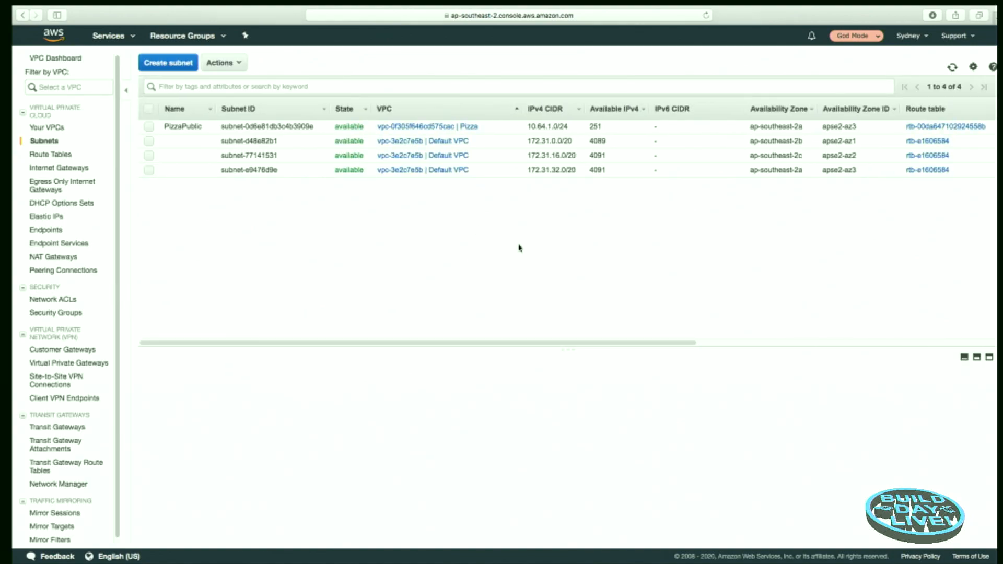
Step: Enable auto-assignment of public IPv4 addresses for the PizzaPublic subnet and save
left_click(149, 127)
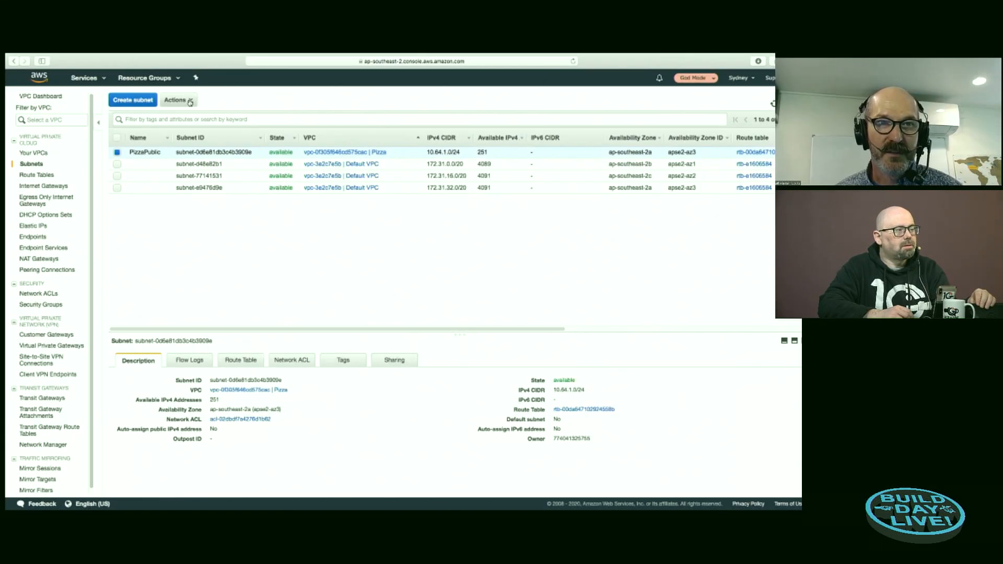
left_click(238, 65)
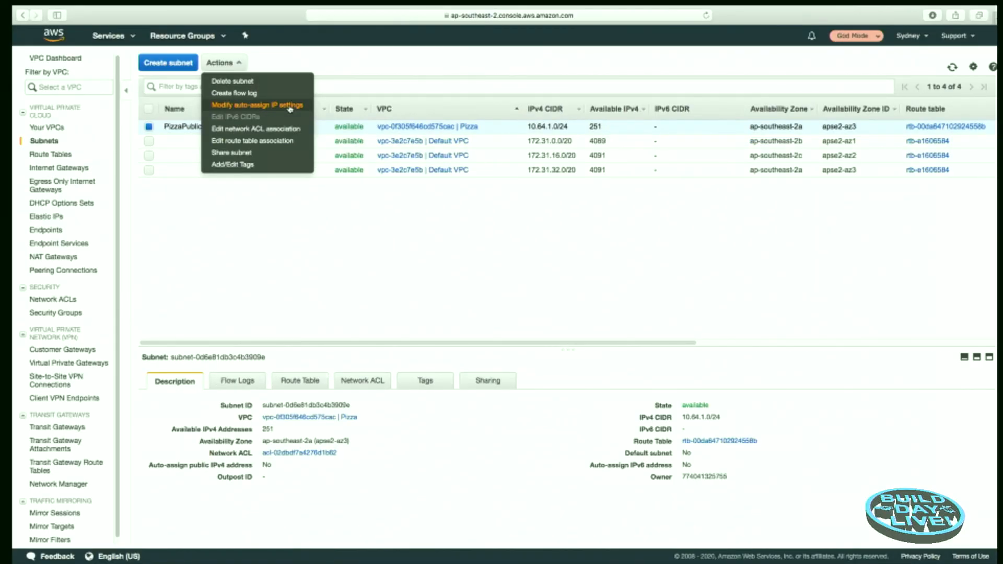
left_click(290, 107)
left_click(166, 162)
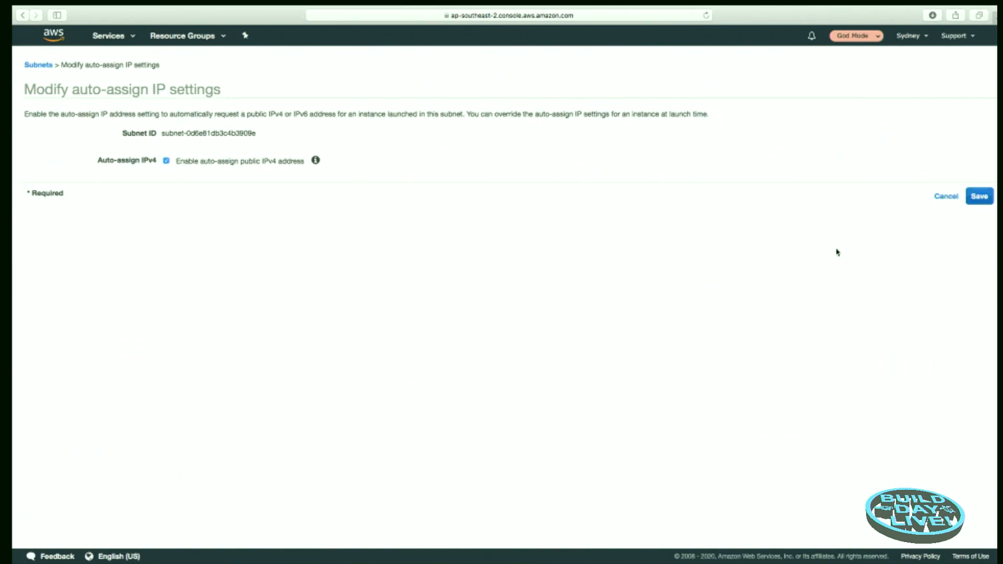
left_click(981, 198)
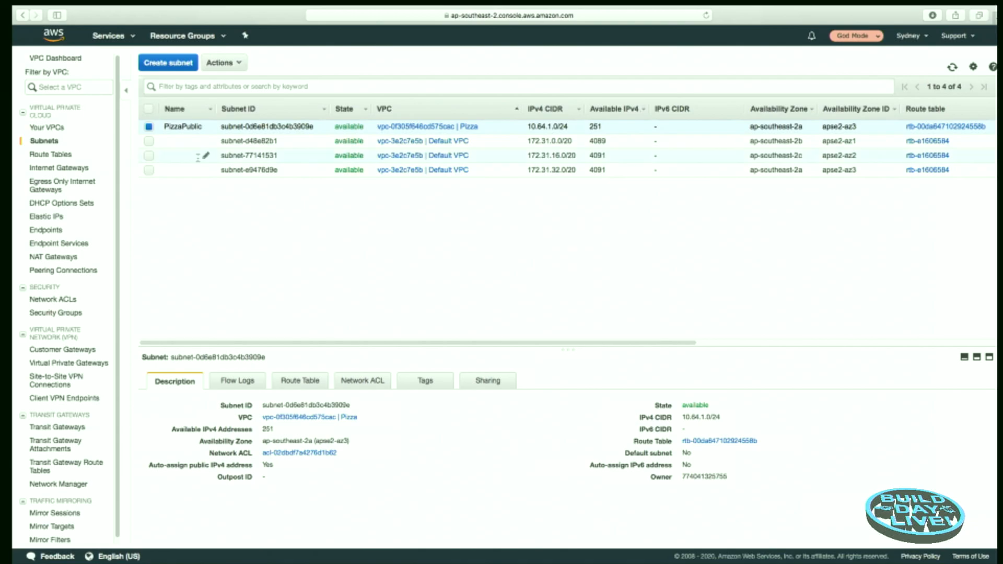
Step: Start a new subnet named PizzaPrivate in the Pizza VPC, in availability zone ap-southeast-2a
left_click(165, 68)
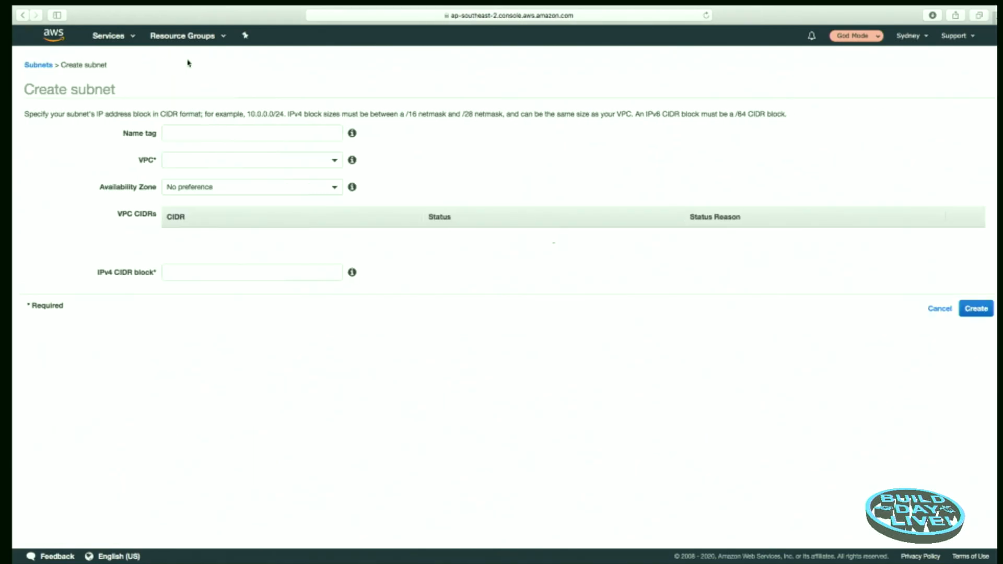
left_click(195, 132)
type("P")
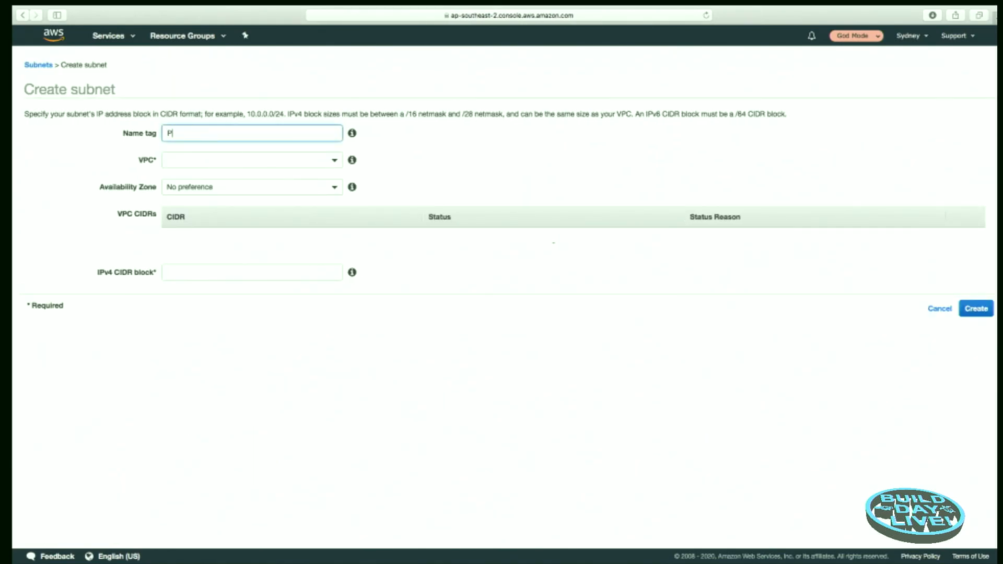
type("izzaPrivate")
key("Tab")
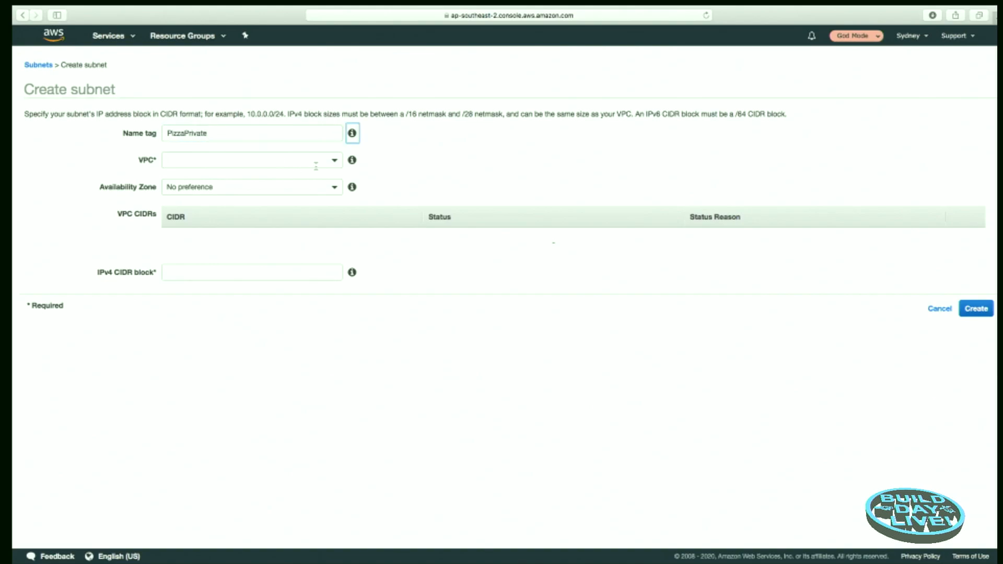
left_click(335, 161)
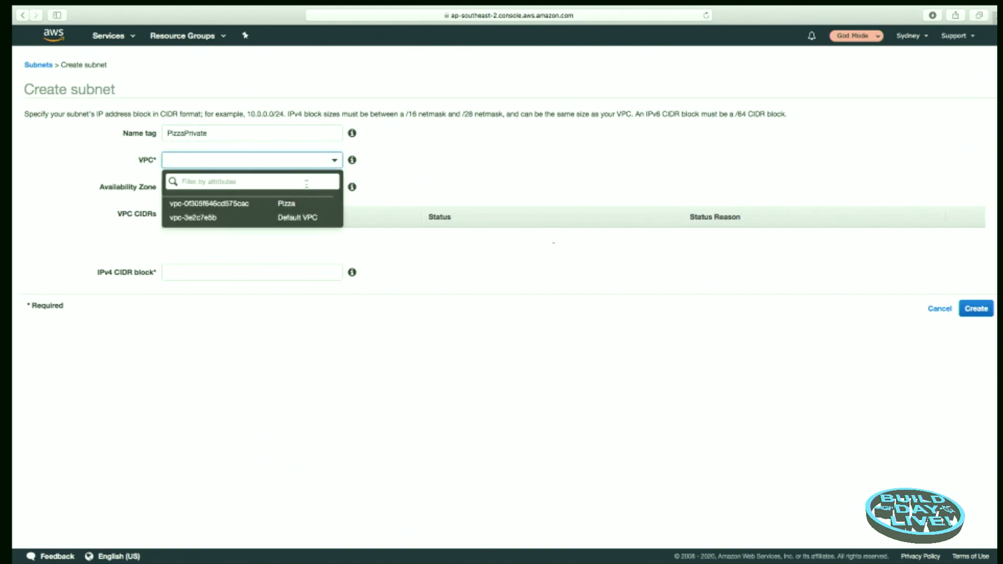
left_click(289, 205)
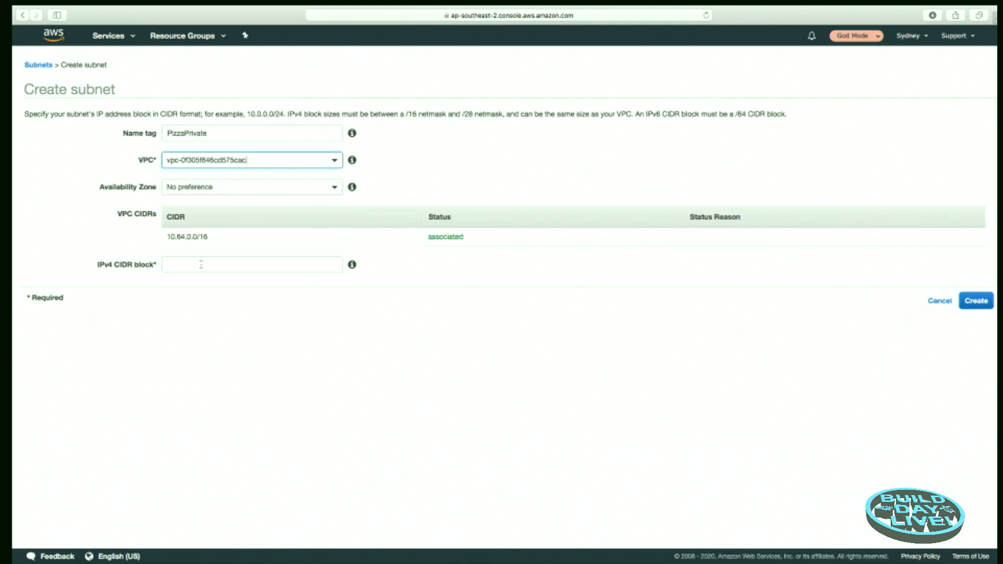
left_click(276, 195)
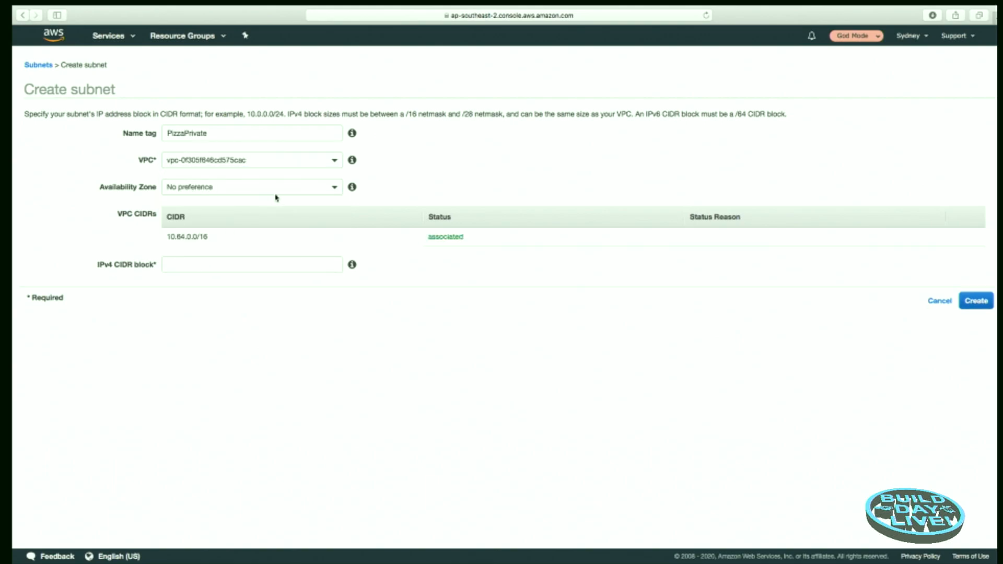
left_click(336, 190)
left_click(211, 258)
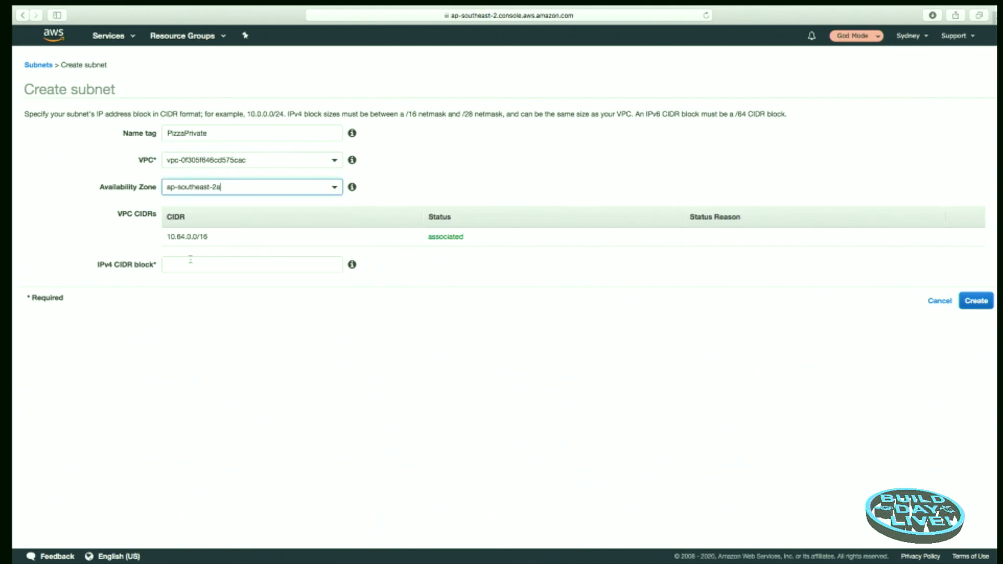
Step: Set the PizzaPrivate subnet's IPv4 CIDR block to 10.64.4.0/24 and create the subnet
left_click(187, 265)
type("10.65")
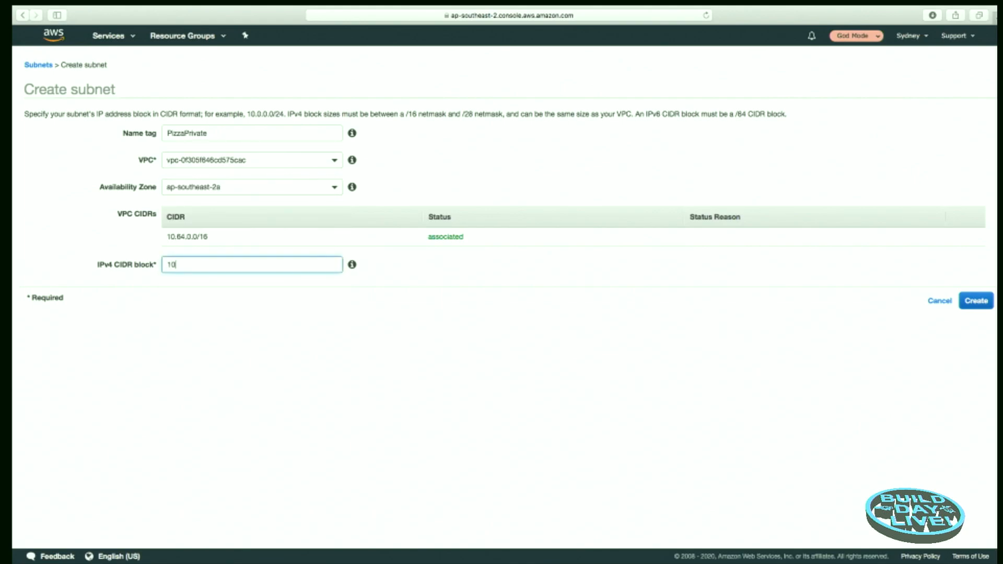
key("BackSpace")
type("4.")
type("4/0")
key("BackSpace")
key("BackSpace")
key("BackSpace")
type("4.0/24")
key("Tab")
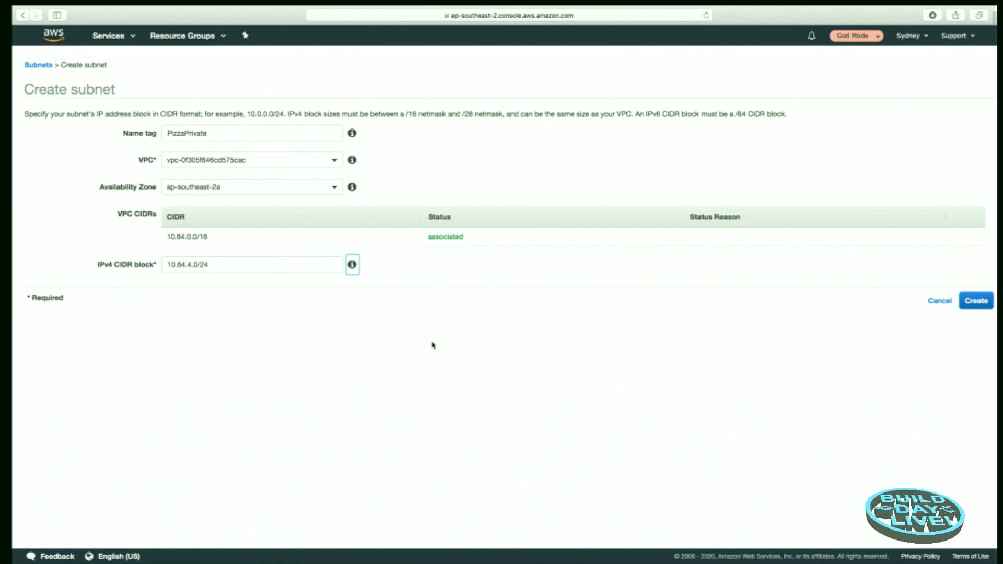
left_click(977, 301)
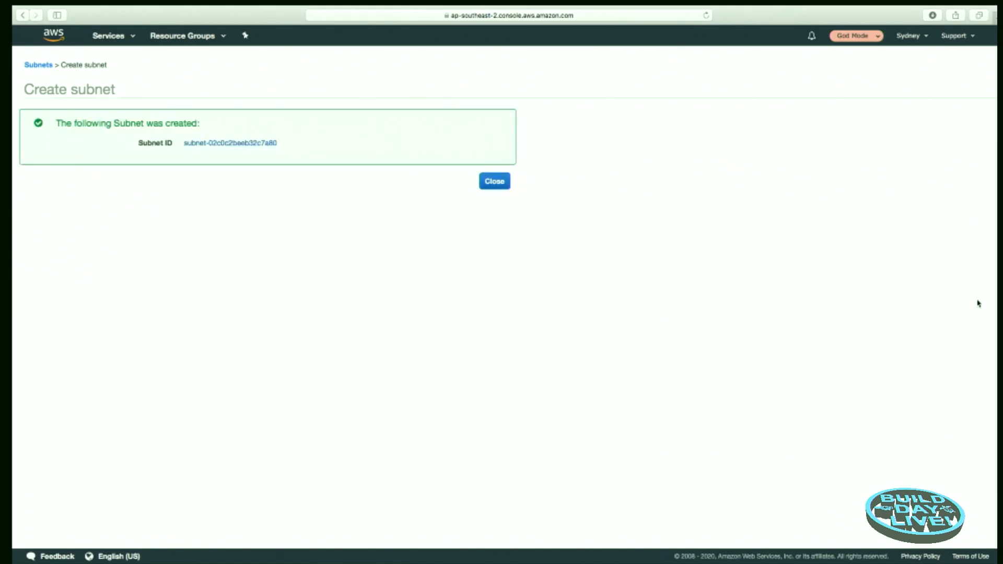
left_click(490, 182)
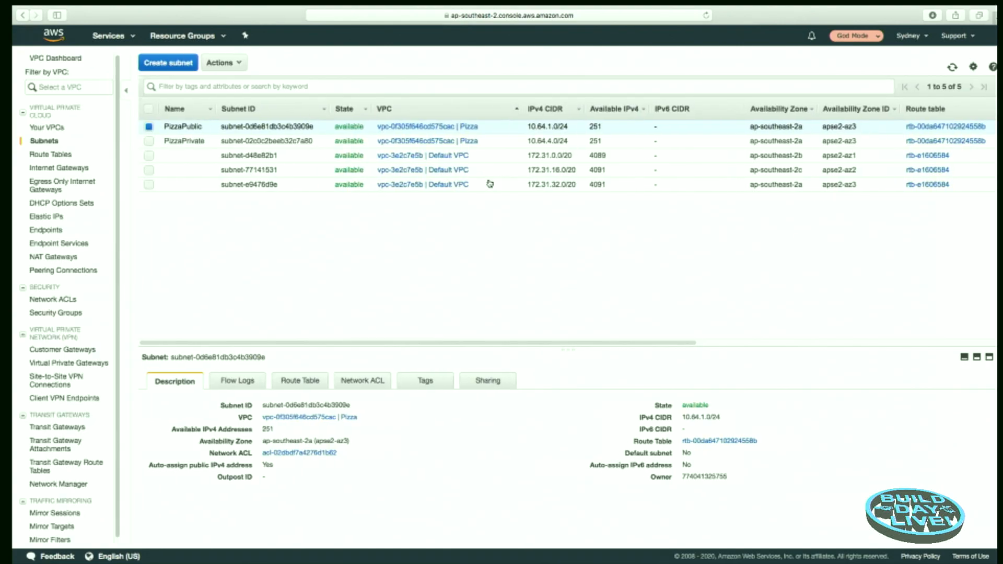
Step: Create an internet gateway with the name tag Pizza
left_click(216, 141)
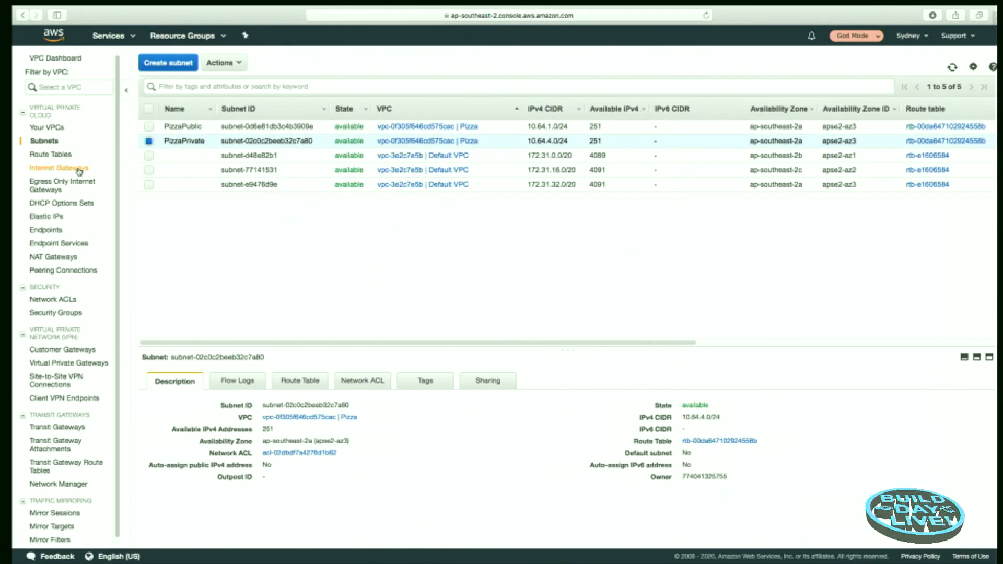
left_click(79, 173)
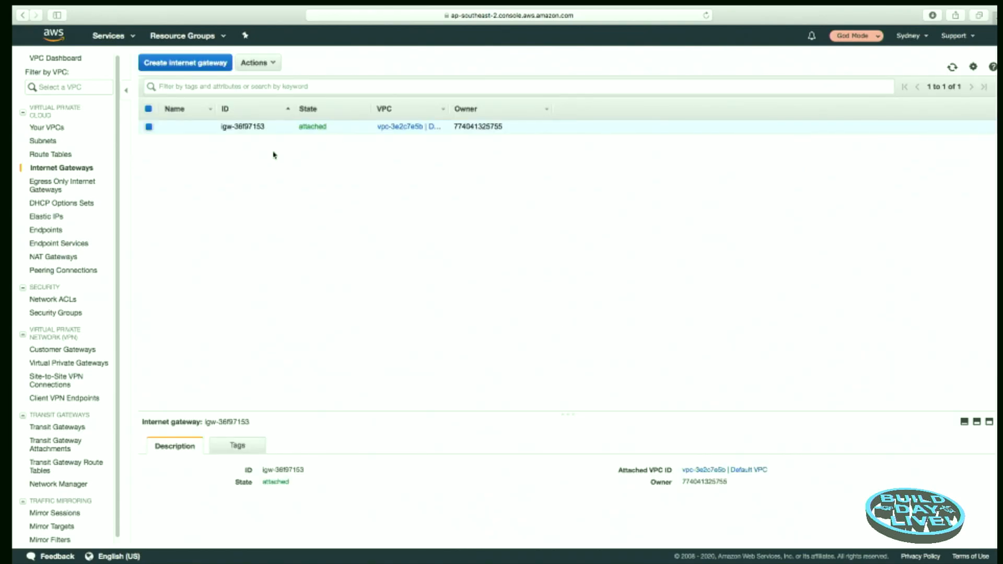
left_click(171, 63)
left_click(148, 132)
type("Pizza")
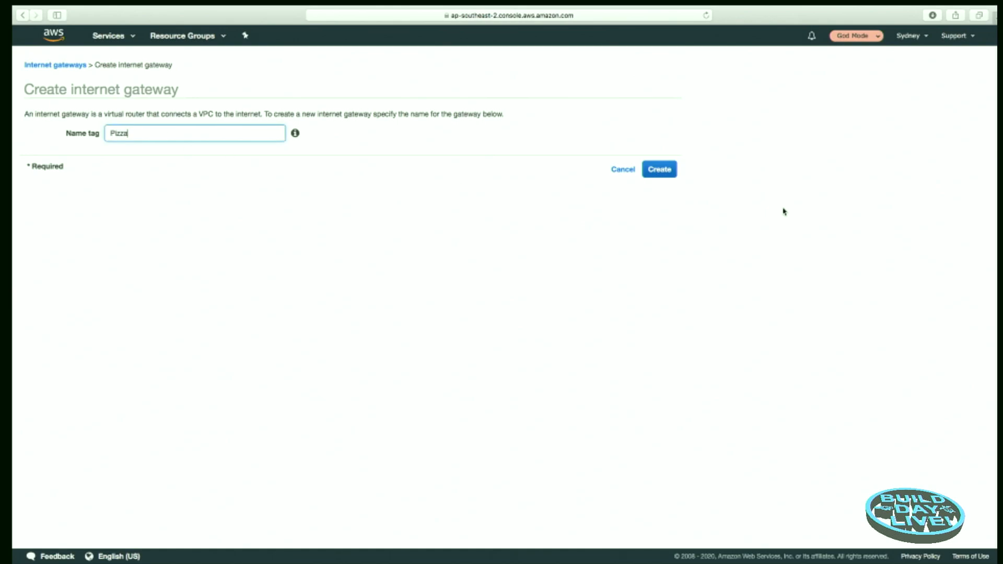
left_click(655, 170)
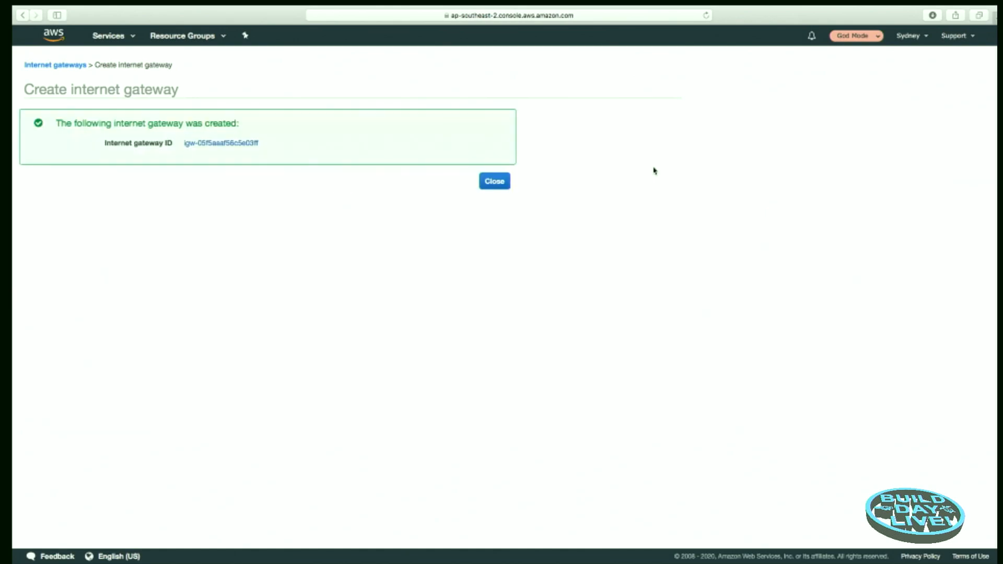
left_click(496, 183)
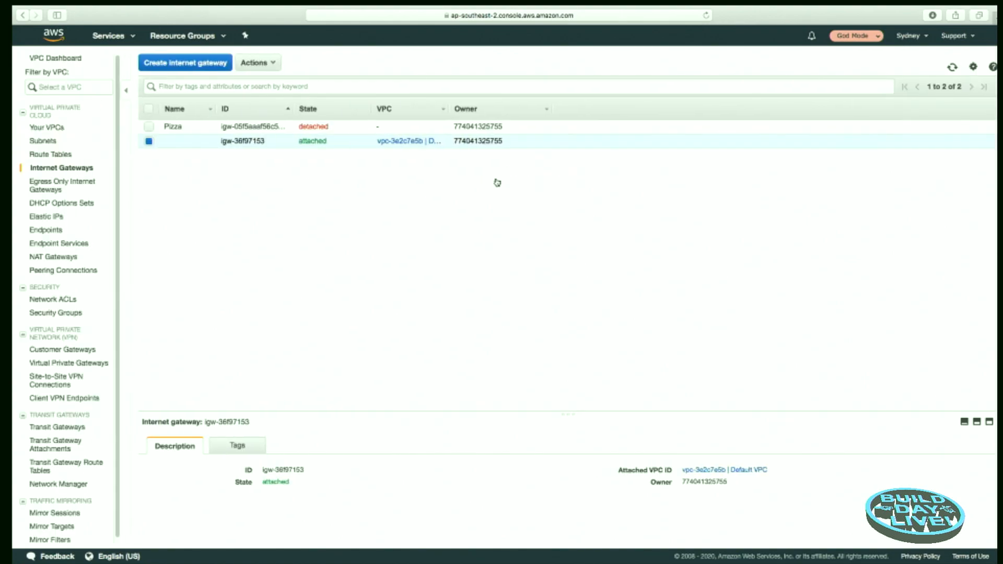
Step: Attach the detached Pizza internet gateway to the Pizza VPC
left_click(239, 126)
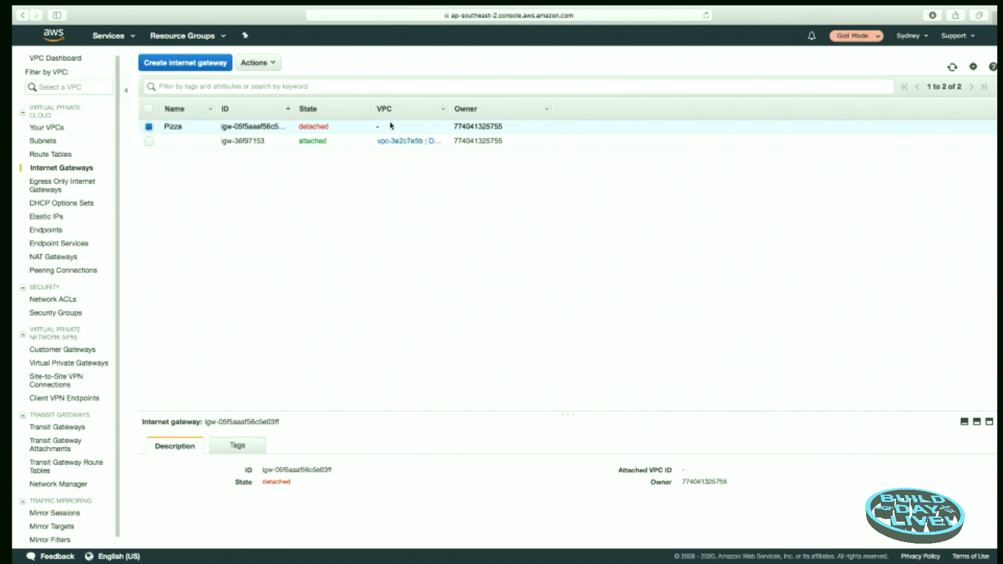
left_click(271, 63)
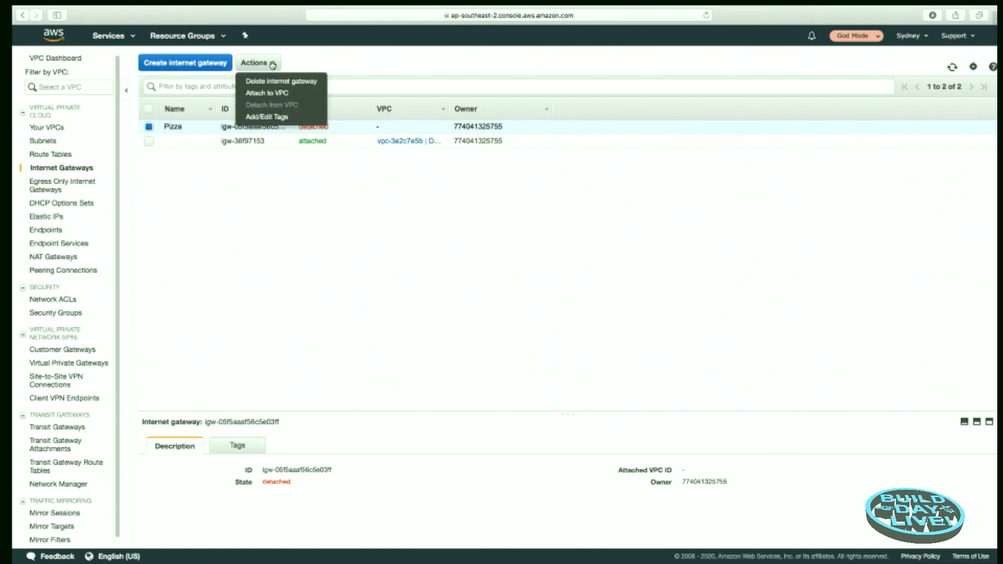
left_click(278, 94)
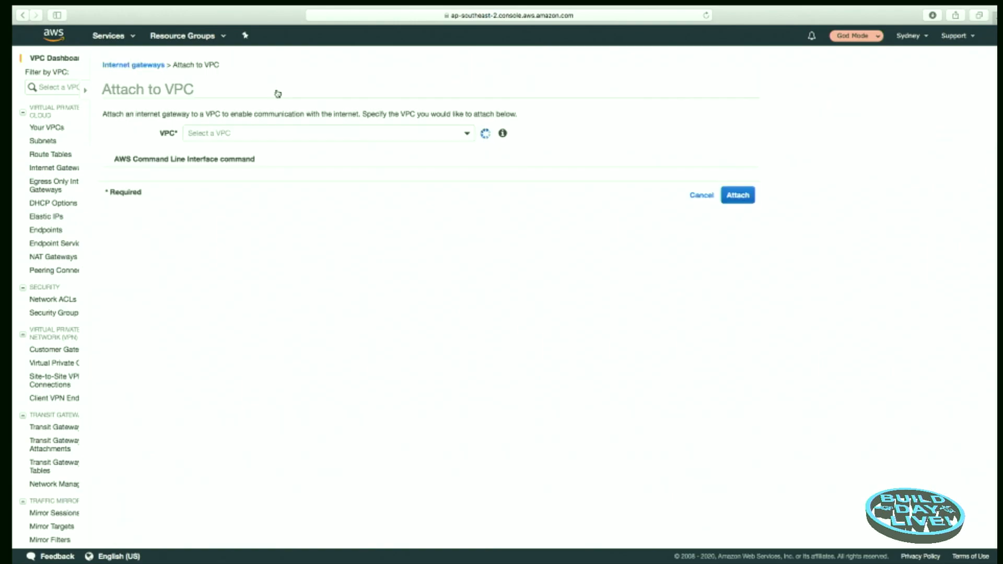
left_click(406, 135)
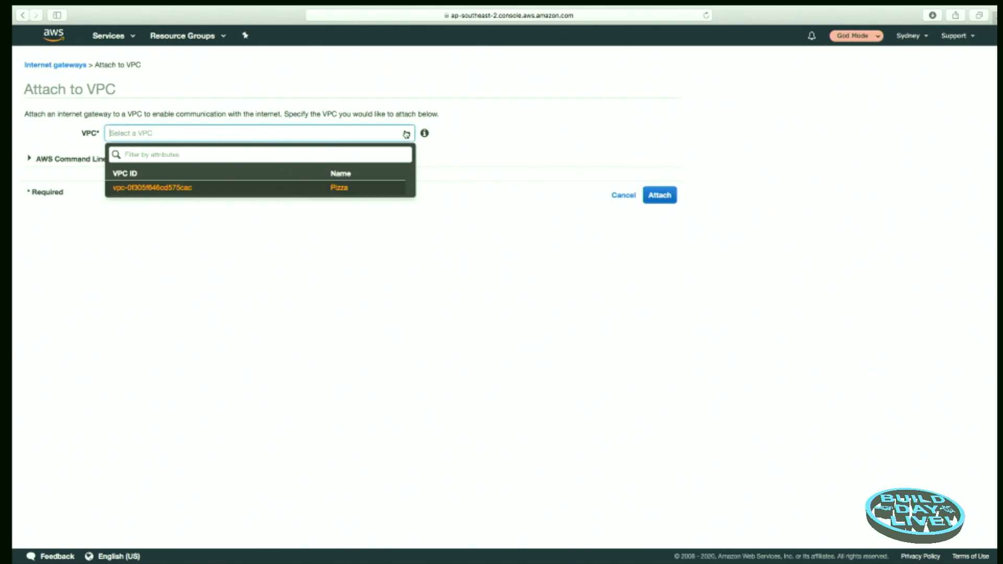
left_click(351, 192)
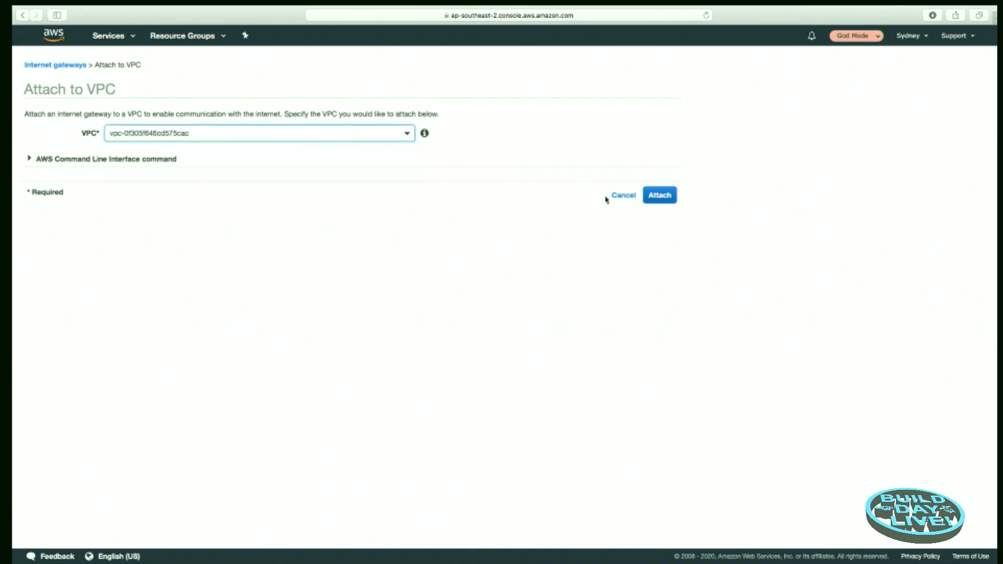
left_click(650, 197)
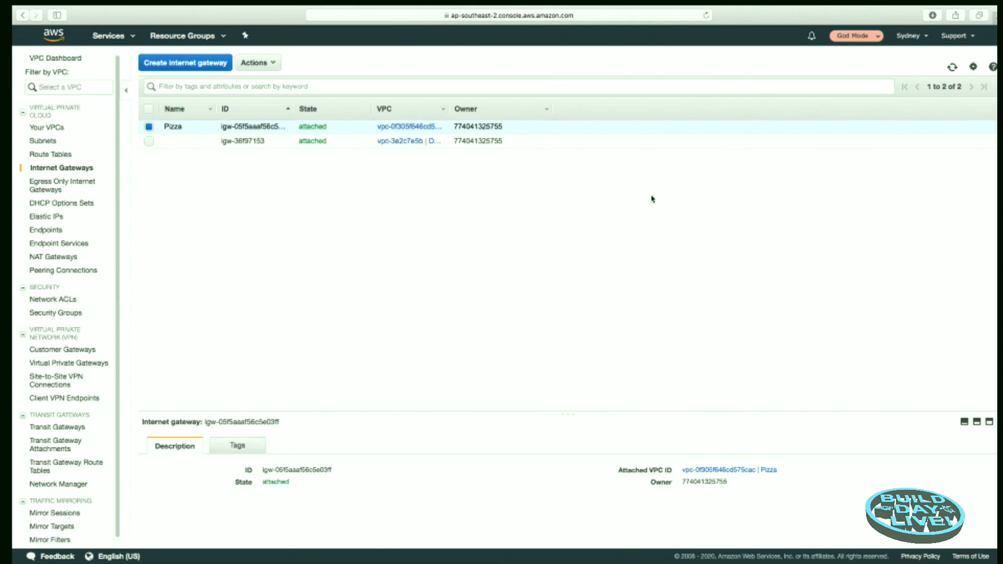
Step: Create a NAT gateway in the PizzaPublic subnet, allocating a new Elastic IP address for it
left_click(63, 259)
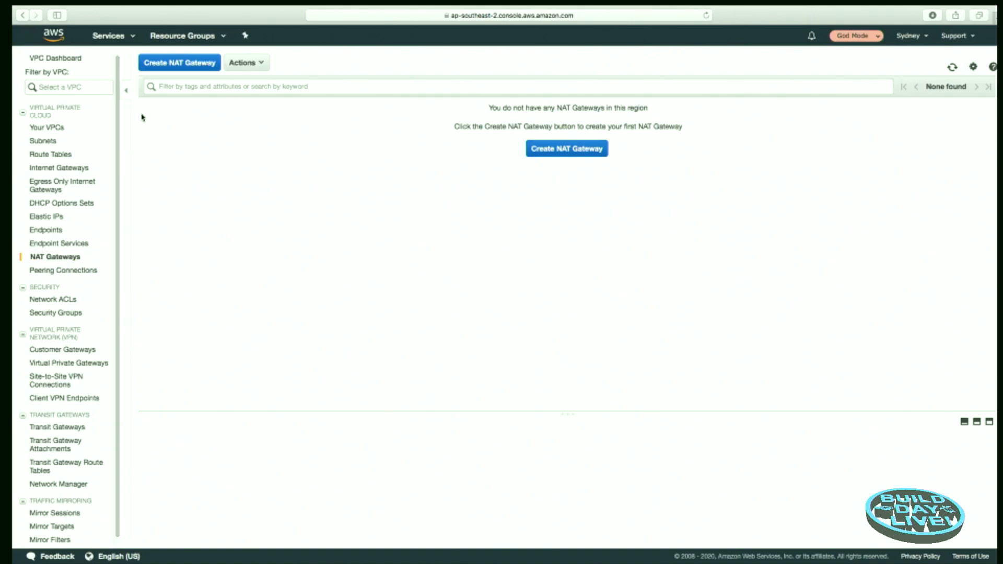
left_click(170, 64)
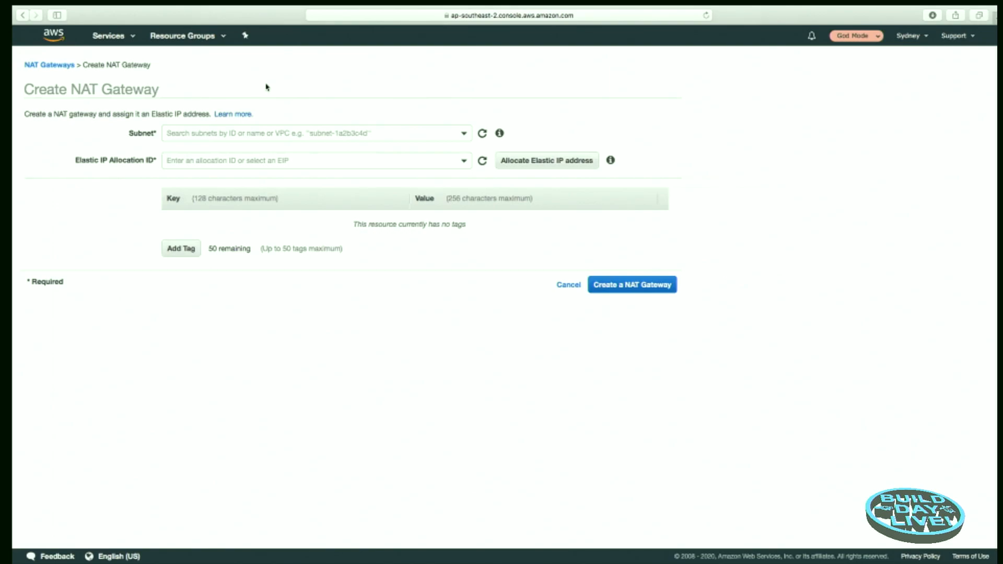
left_click(464, 134)
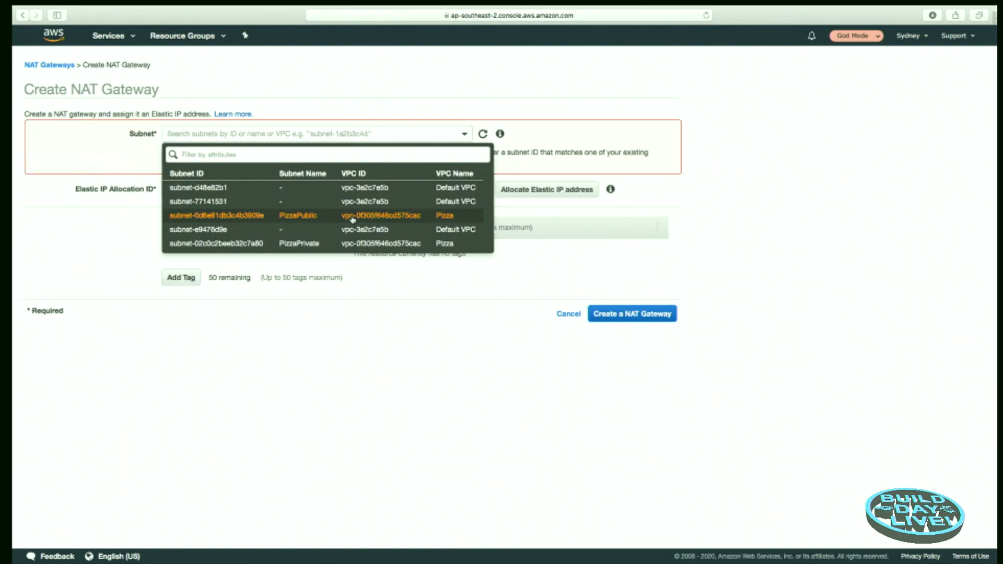
left_click(352, 220)
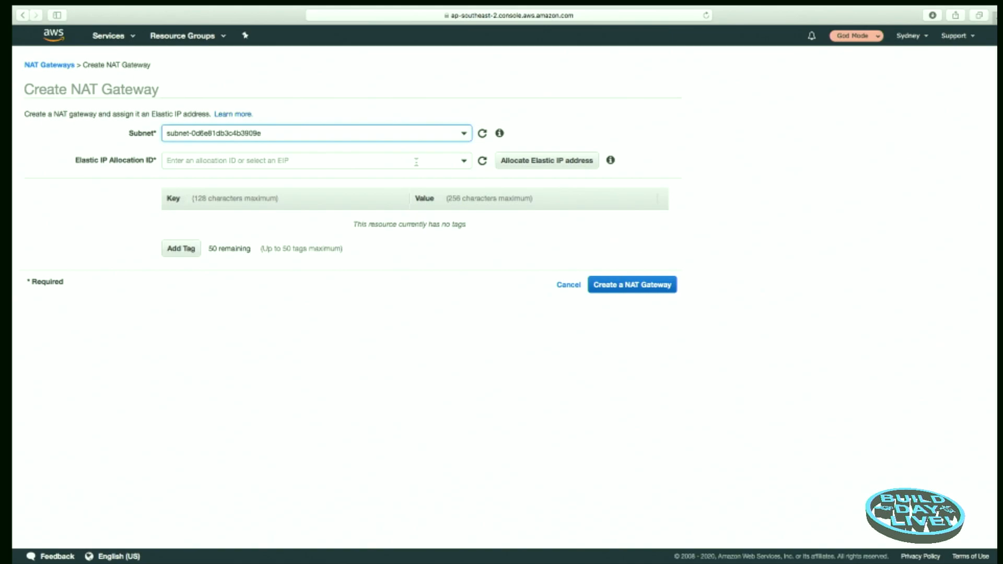
left_click(463, 162)
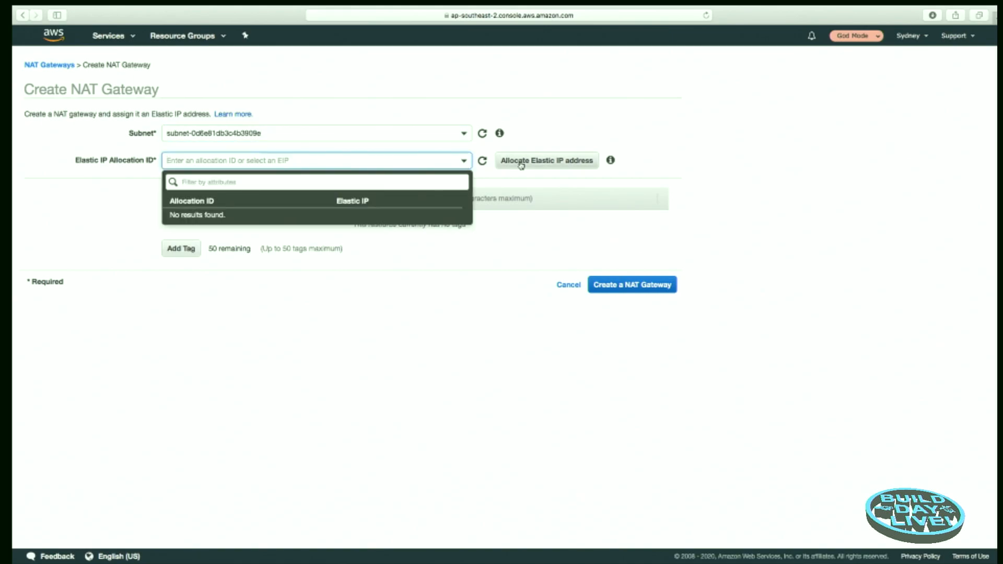
left_click(551, 162)
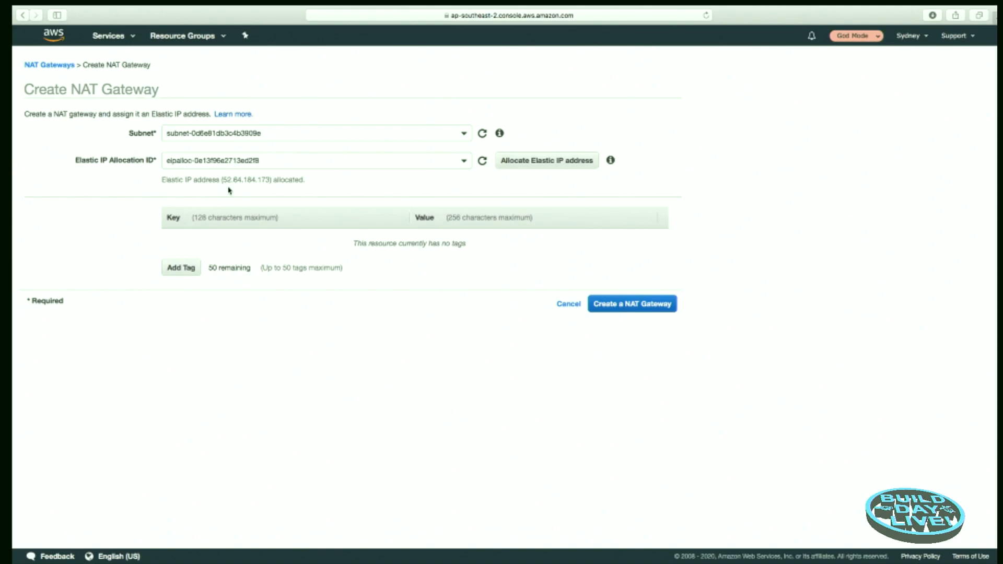
left_click(636, 306)
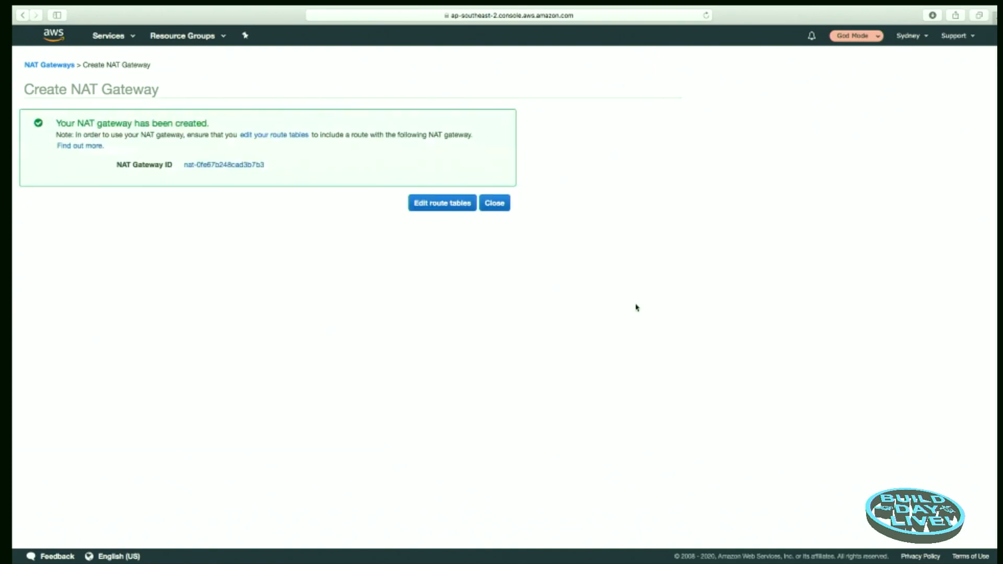
left_click(495, 204)
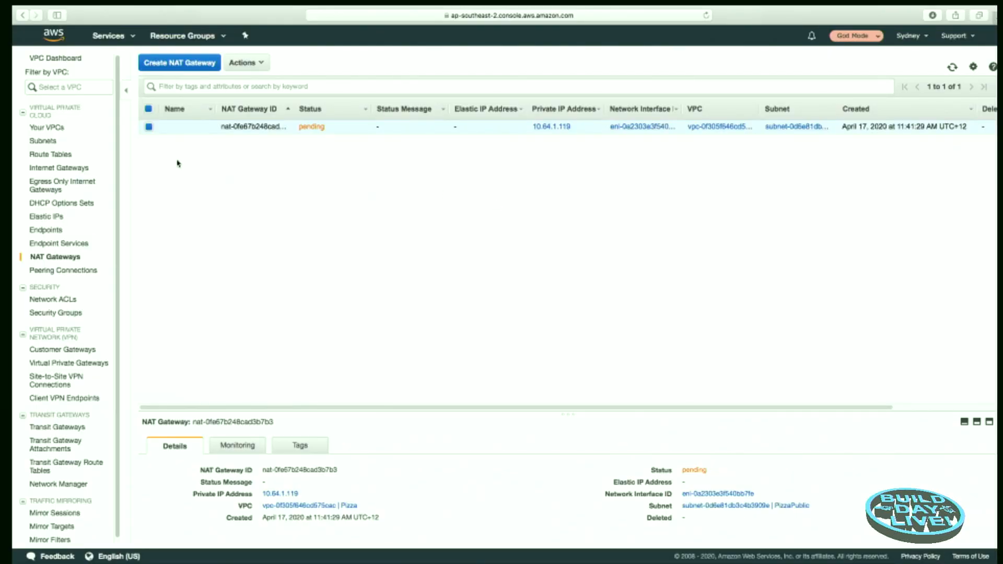
Step: Widen the VPC ID column in the route table list and examine the routes of the Pizza VPC's main route table
left_click(49, 155)
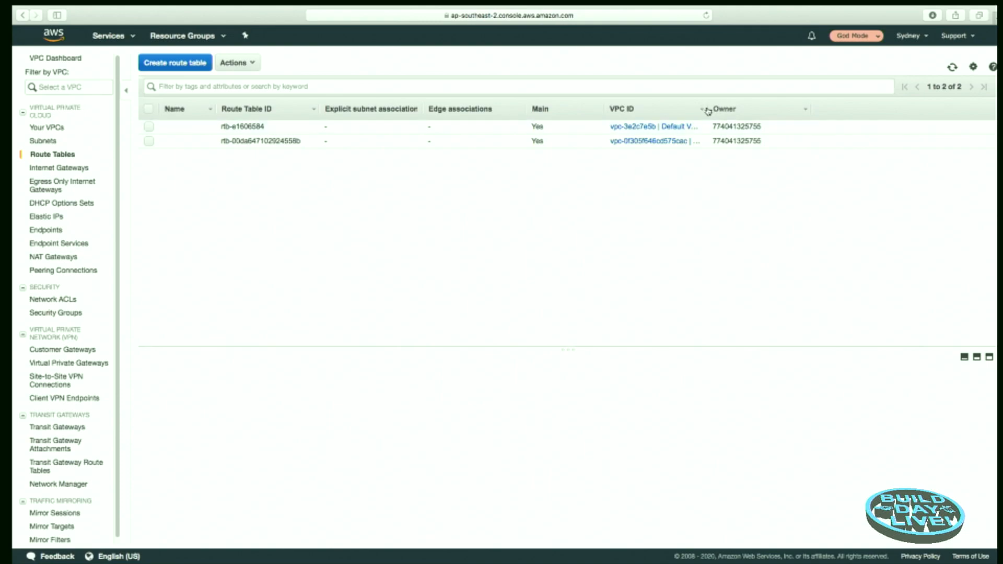
left_click_drag(707, 109, 753, 116)
left_click(149, 141)
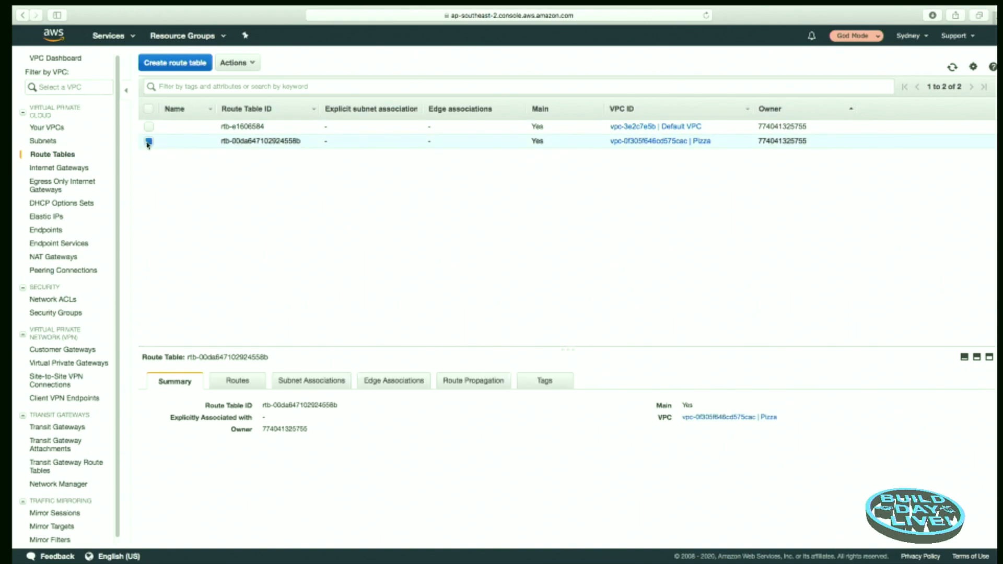
left_click(236, 385)
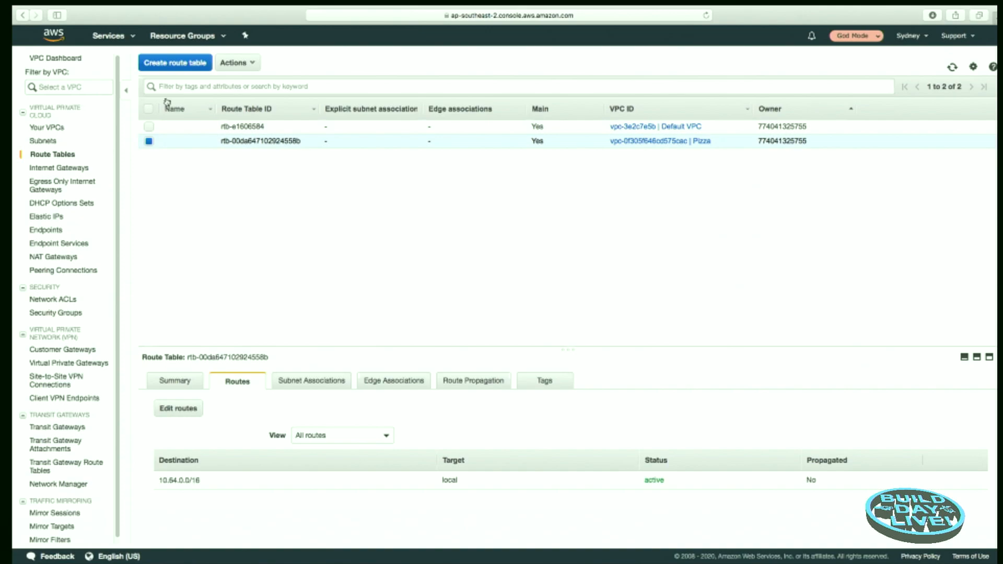
Step: Create a route table with the name tag PizzaPublic in the Pizza VPC
left_click(167, 64)
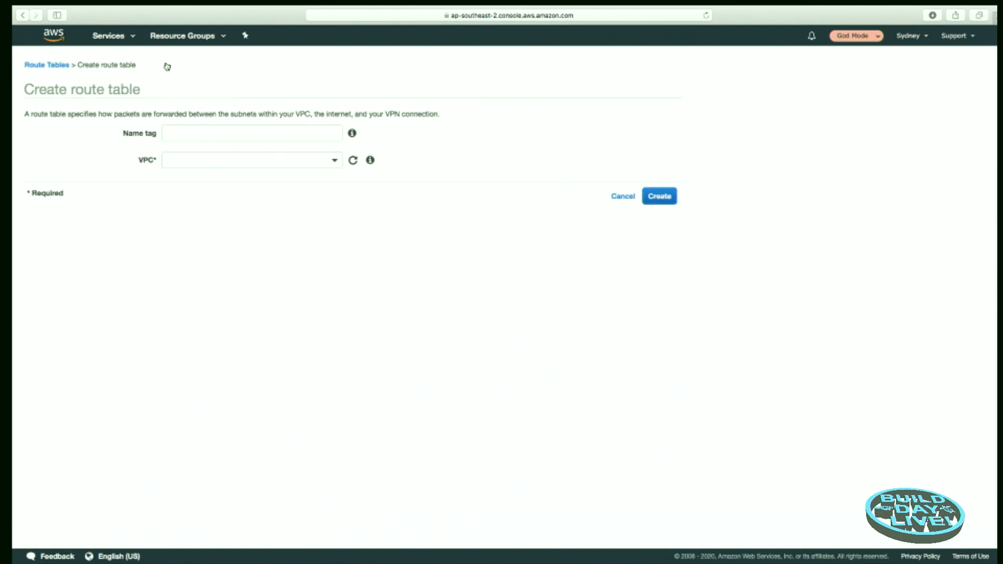
left_click(195, 133)
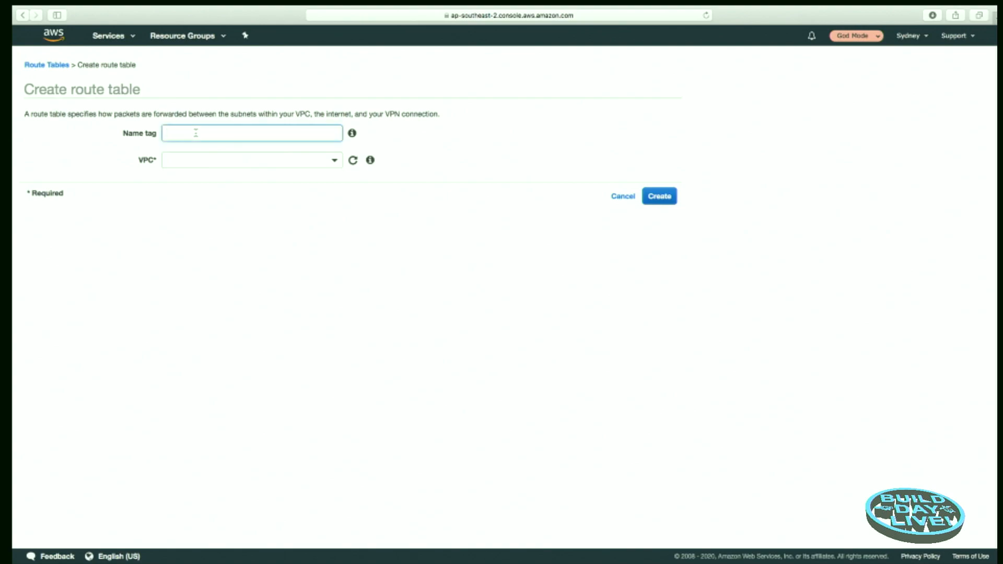
type("PizzaPub")
type("lkic")
key("Left")
key("Left")
key("BackSpace")
left_click(334, 163)
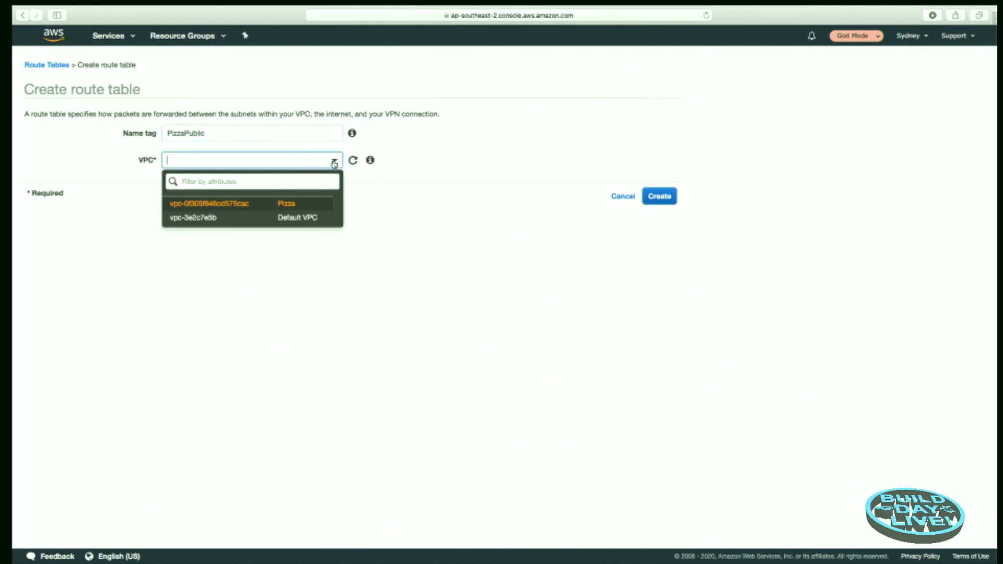
left_click(289, 205)
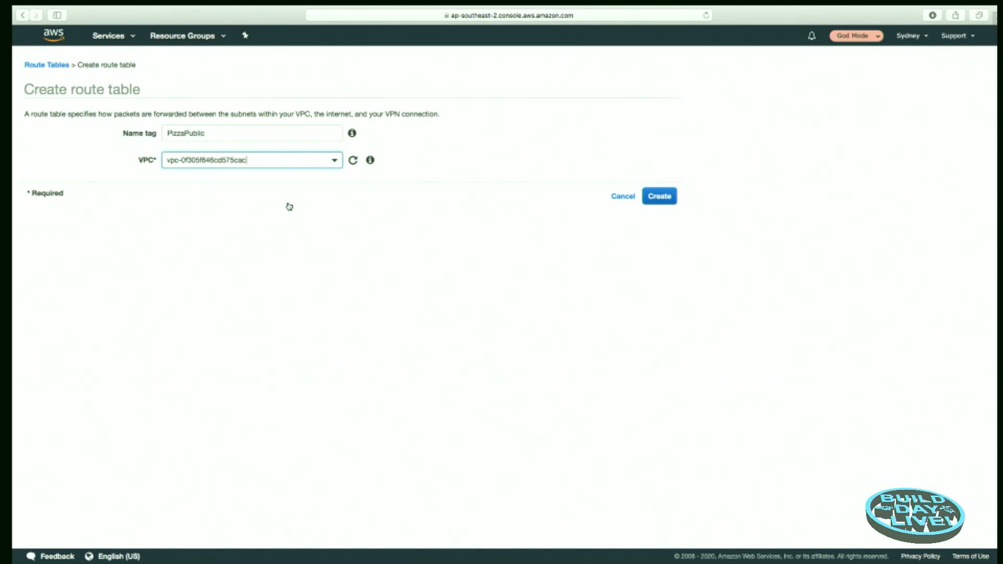
left_click(660, 197)
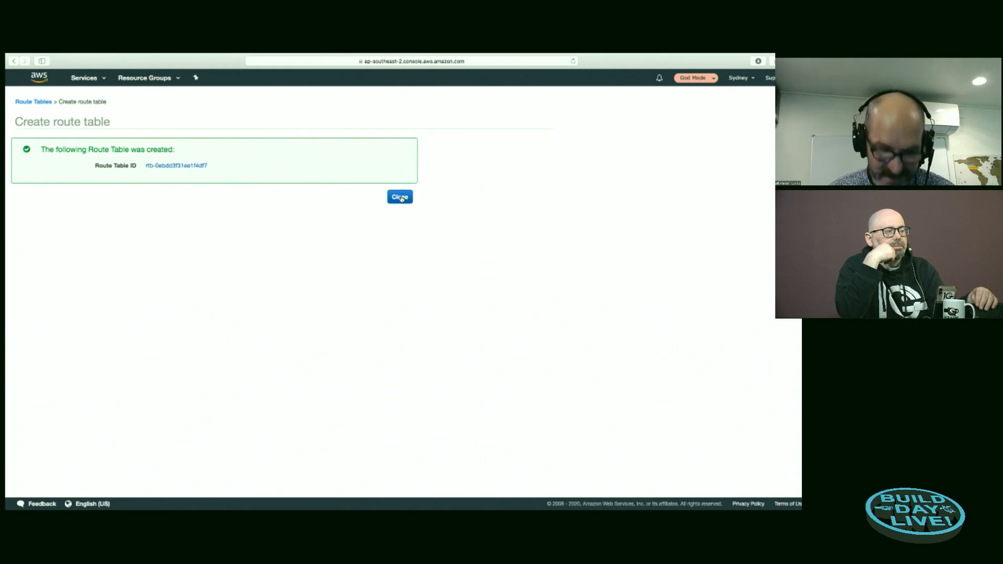
left_click(401, 197)
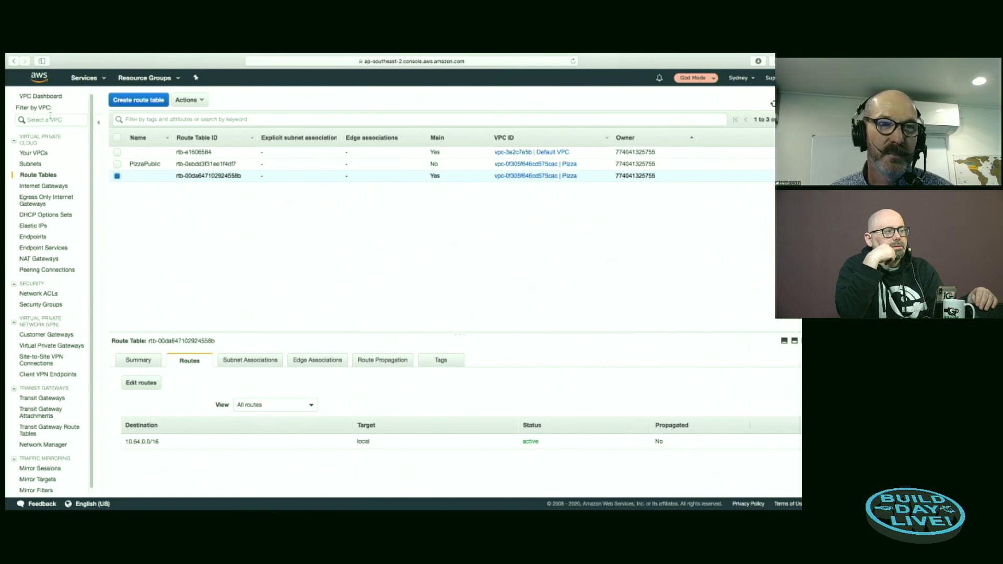
Step: Reload the page so the VPC list refreshes, and filter the console by the Pizza VPC
left_click(47, 119)
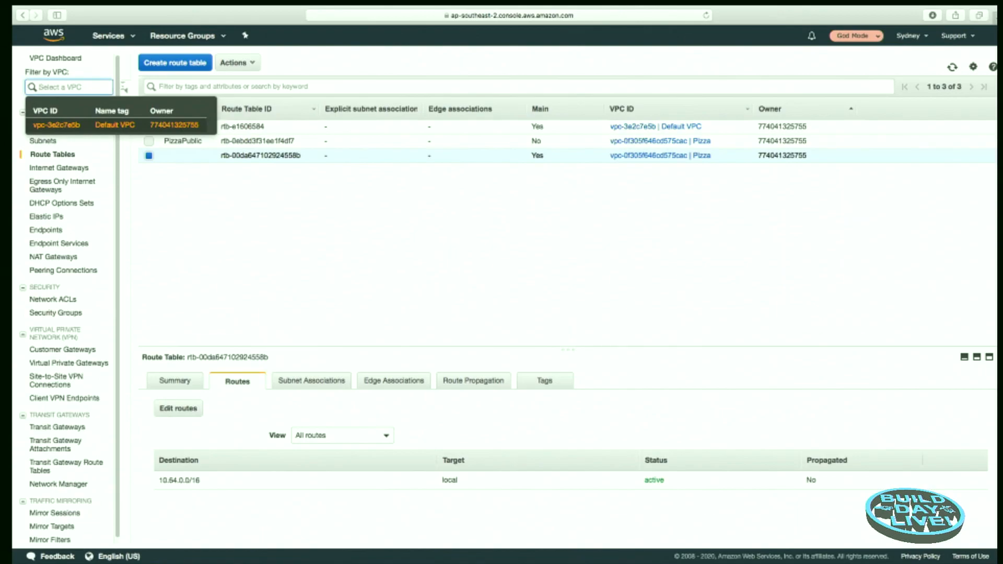
left_click(707, 16)
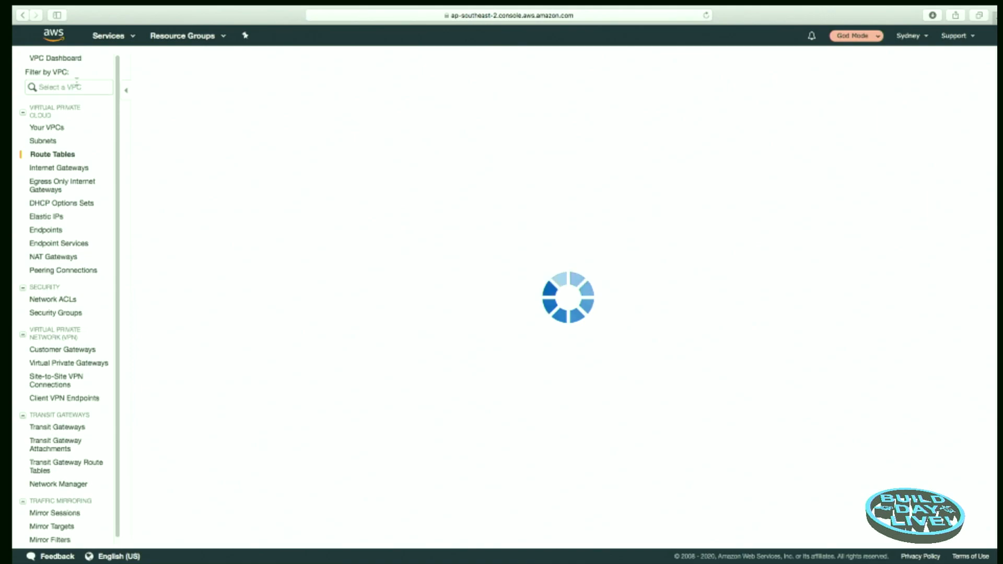
left_click(92, 86)
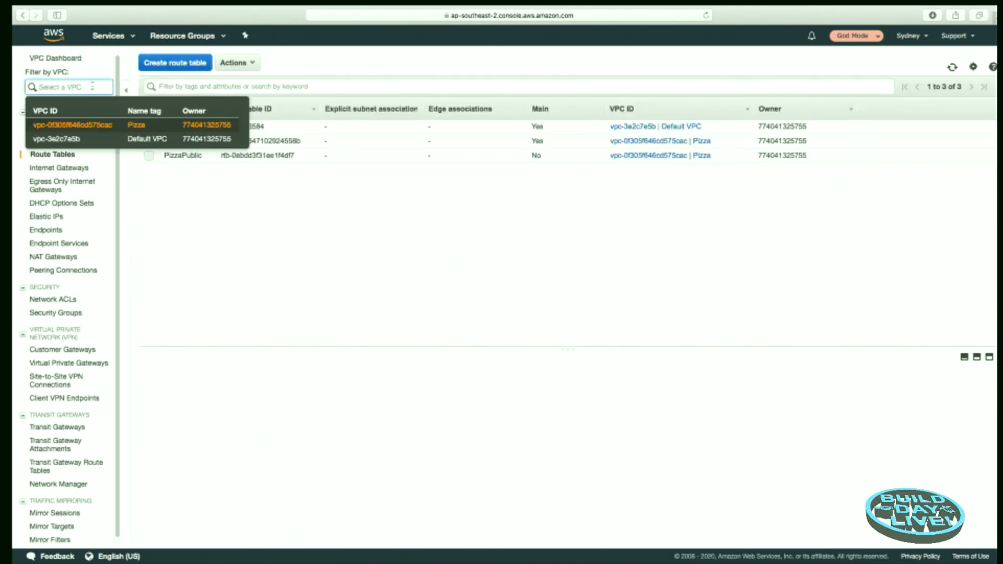
left_click(135, 127)
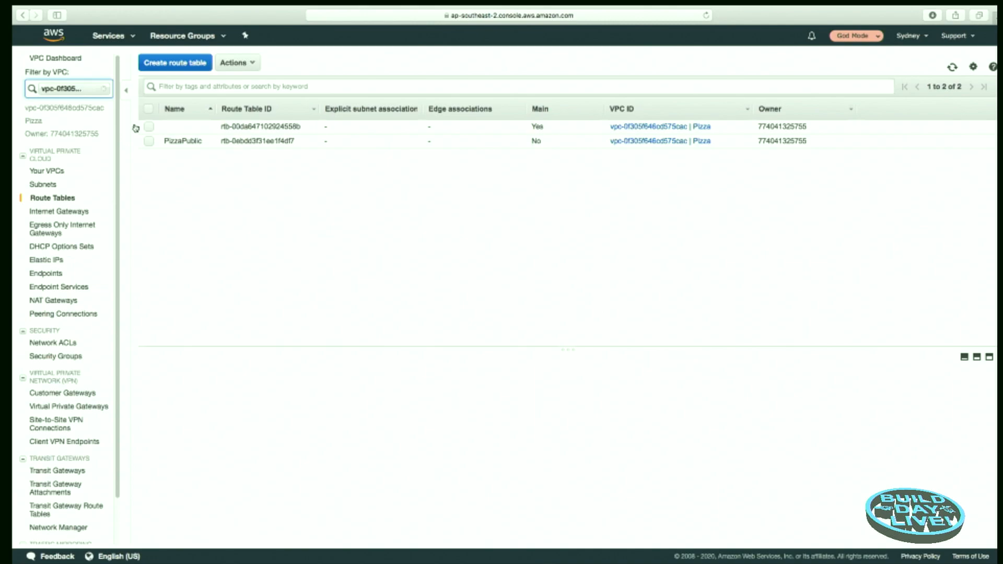
Step: Create a route table with the name tag PizzaPrivate in the Pizza VPC
left_click(173, 64)
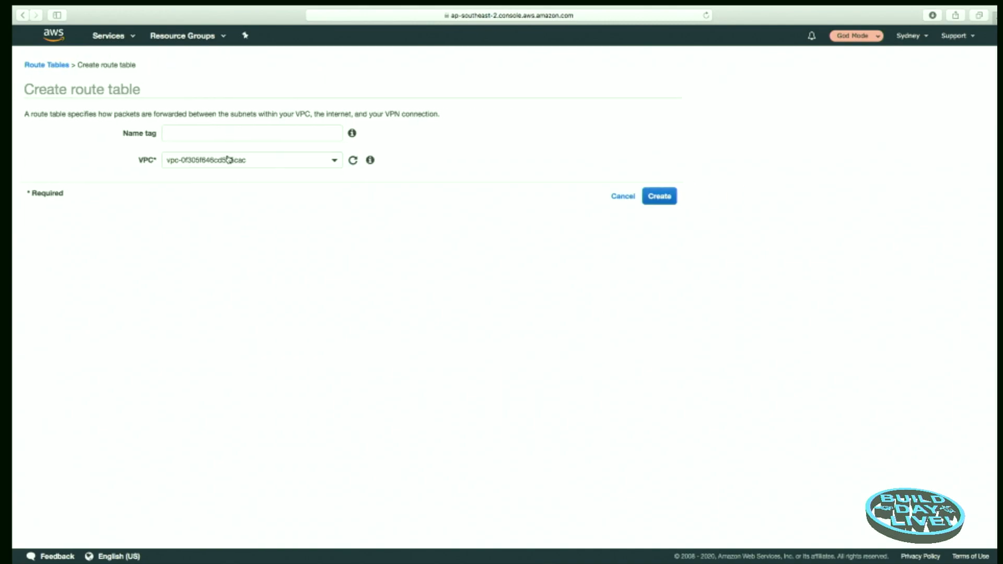
left_click(210, 133)
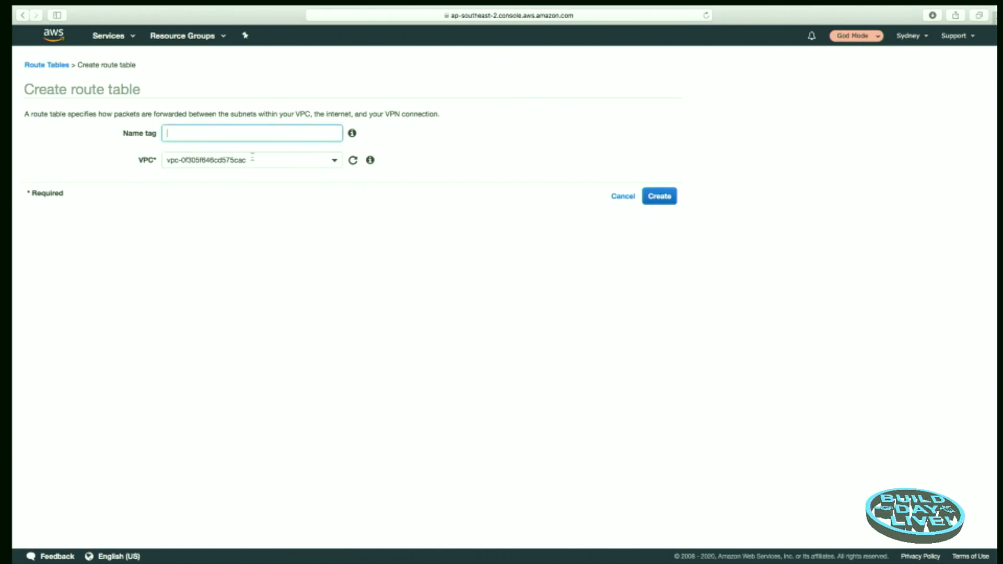
type("PizzaPrivate")
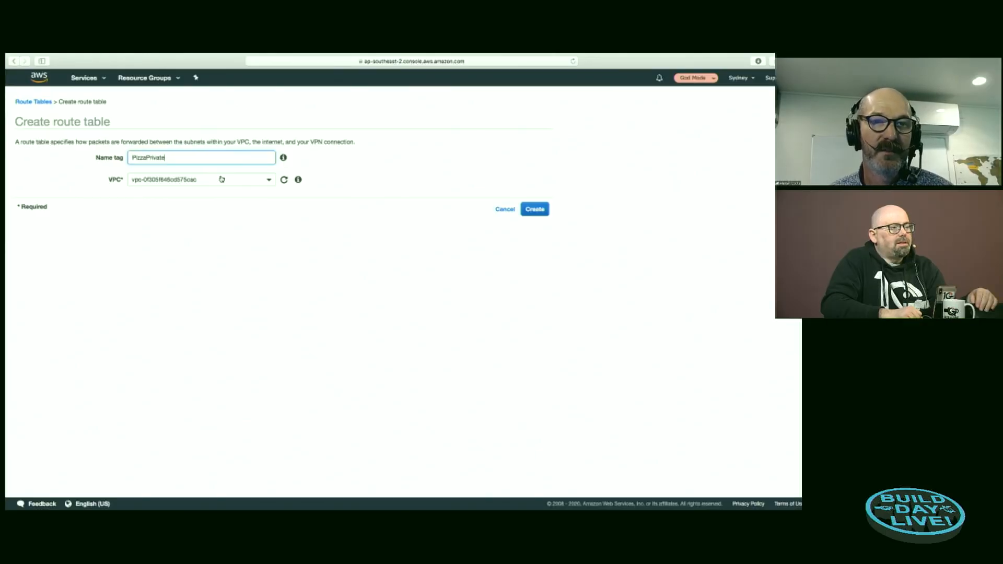
left_click(269, 181)
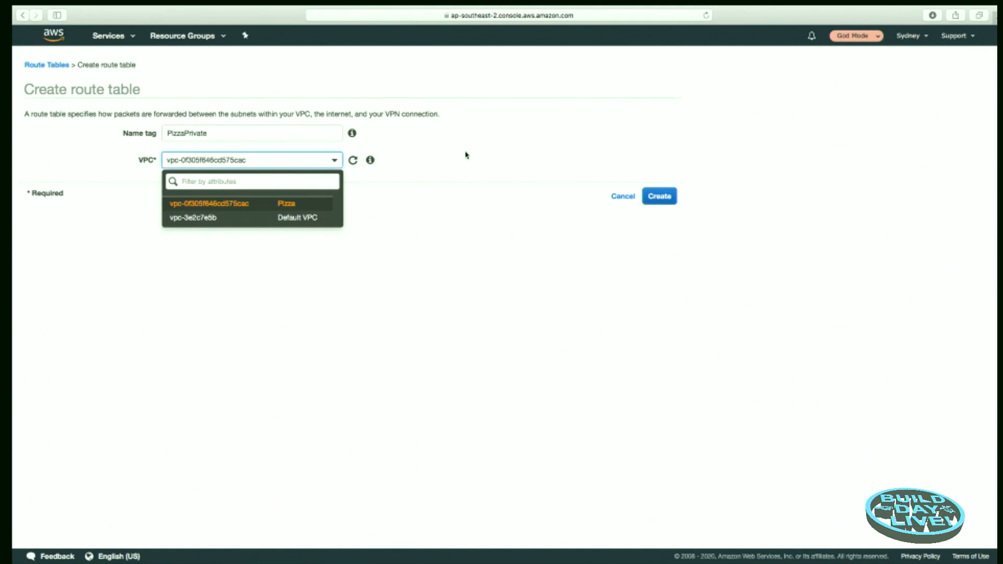
left_click(377, 176)
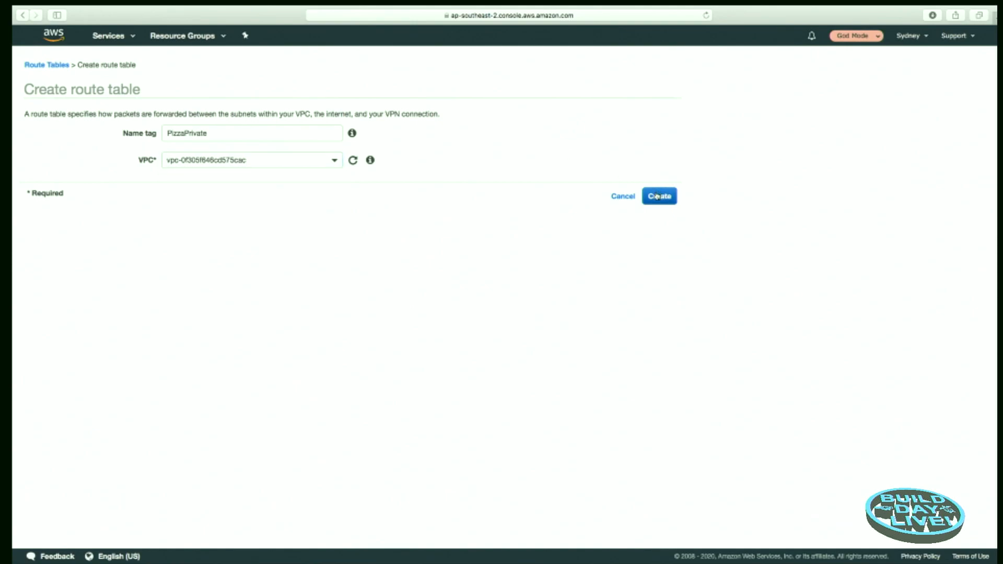
left_click(666, 197)
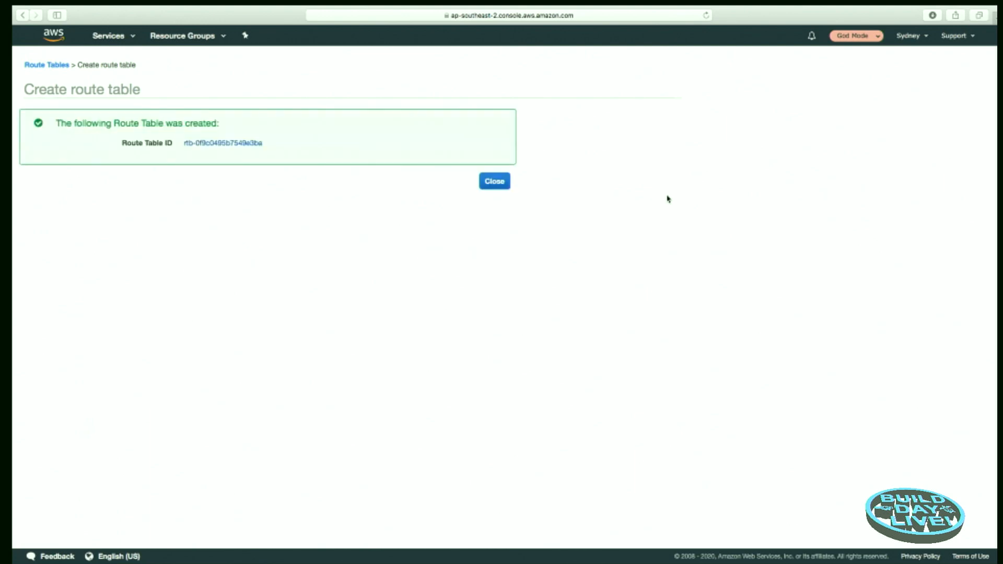
left_click(495, 181)
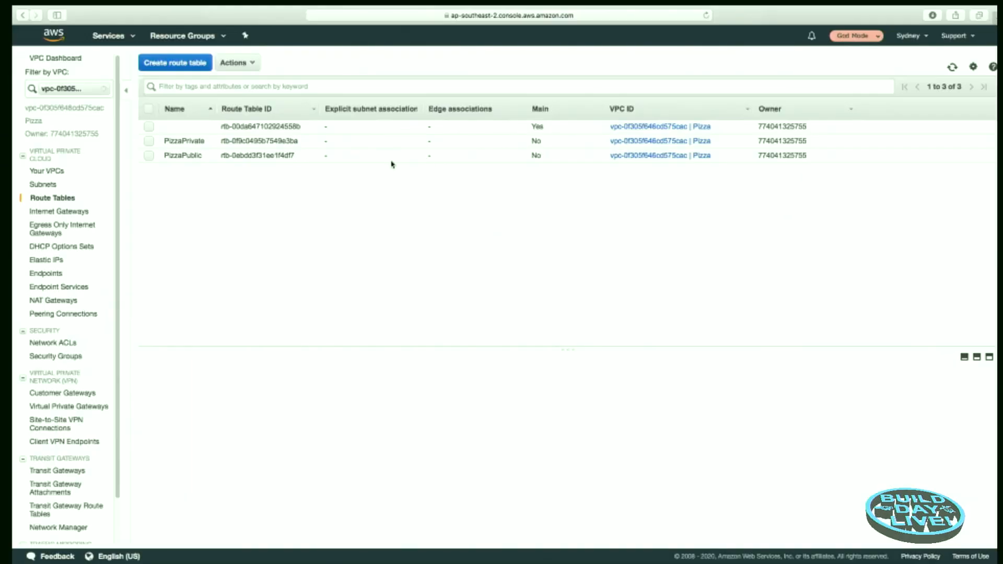
Step: Add a route for 0.0.0.0/0 targeting the Pizza internet gateway to the PizzaPublic route table and save it
left_click(148, 156)
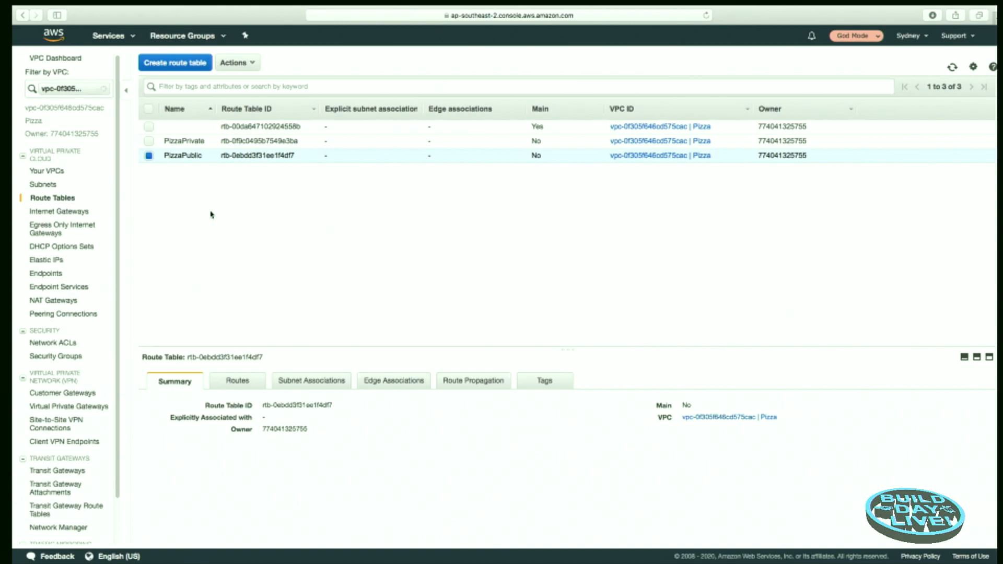
left_click(242, 383)
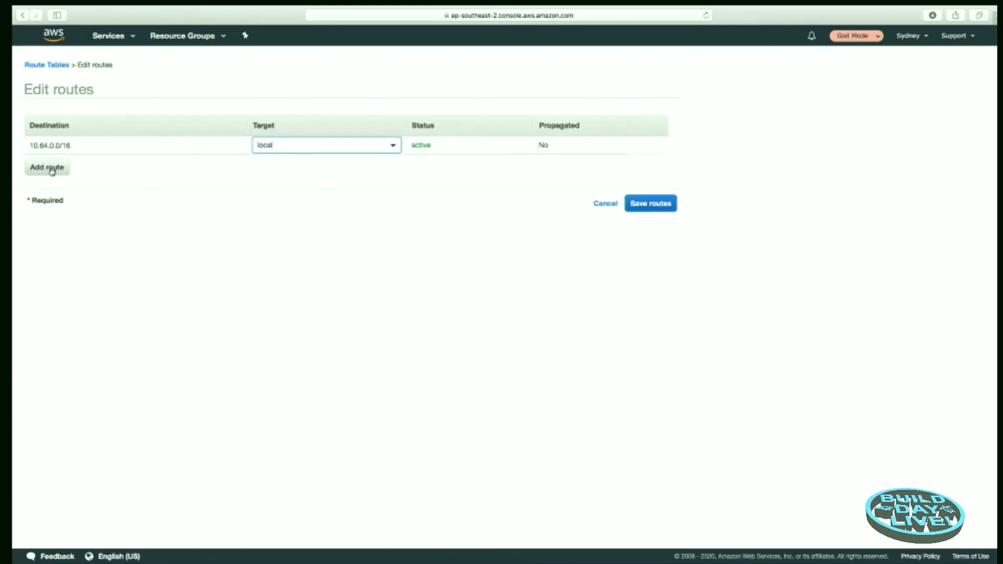
left_click(52, 170)
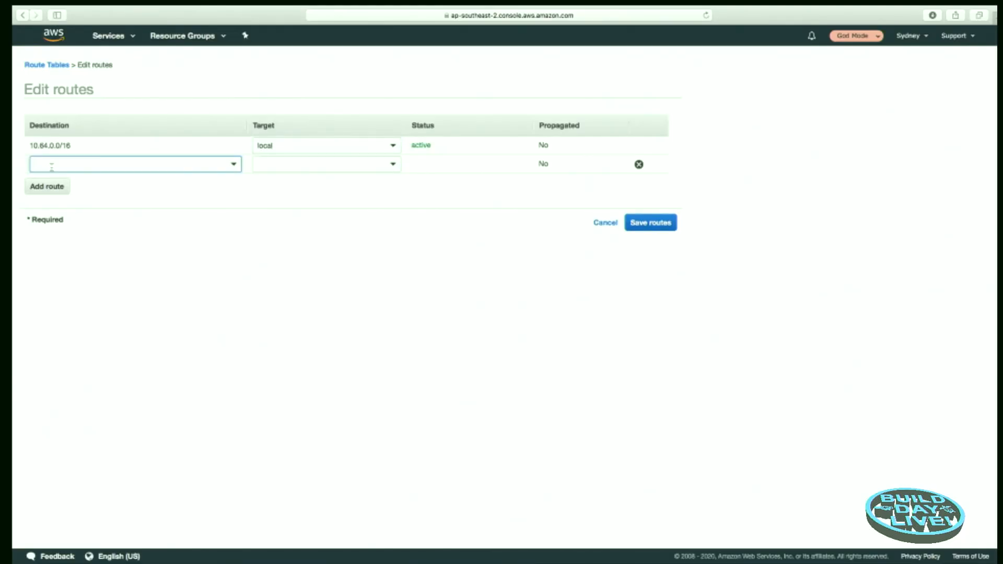
type("0.")
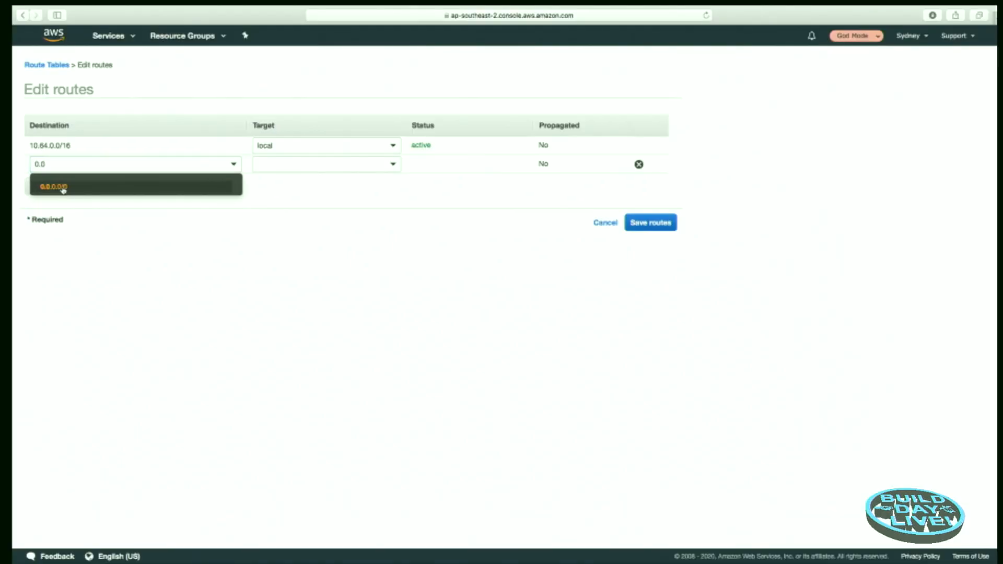
left_click(47, 202)
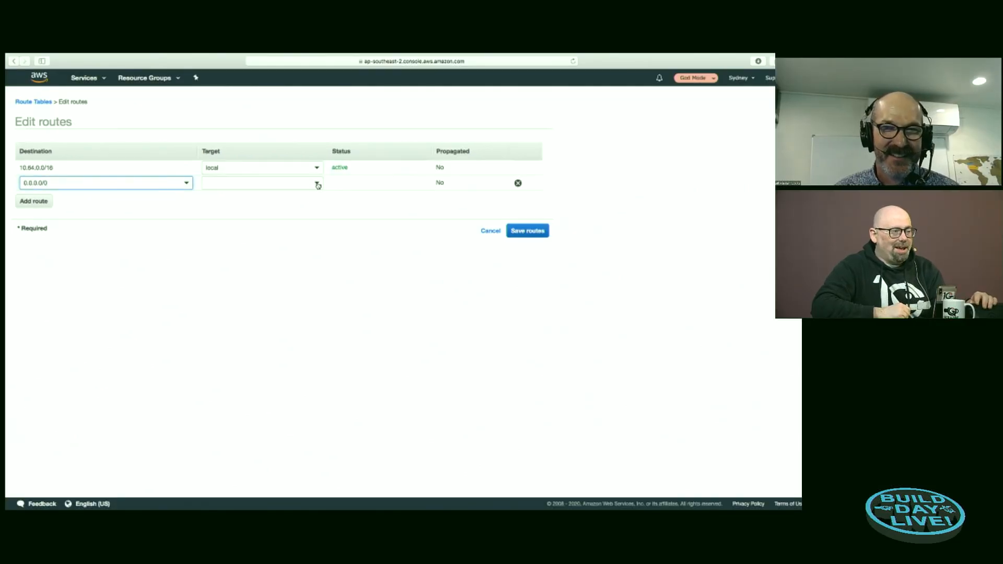
left_click(393, 167)
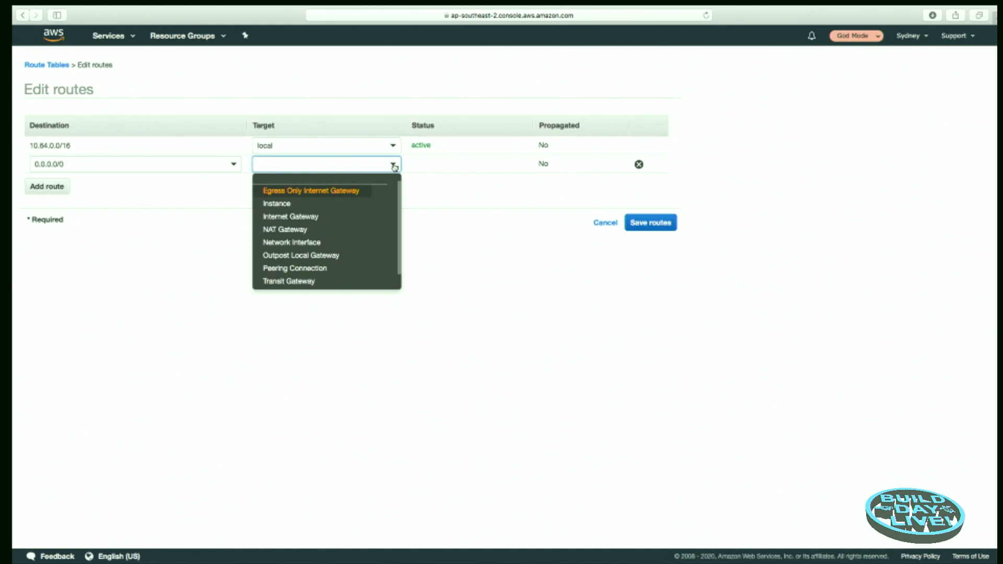
left_click(309, 219)
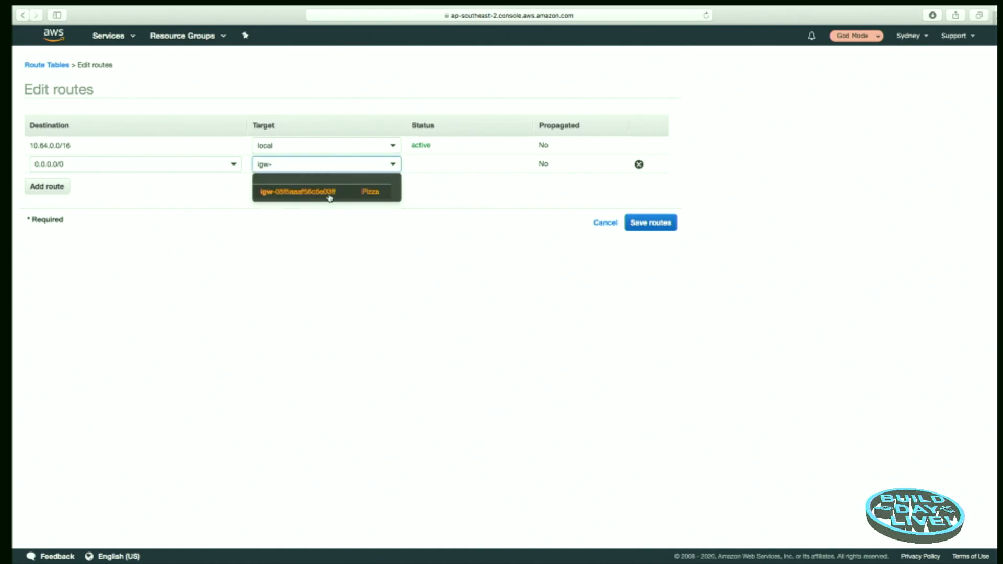
left_click(350, 196)
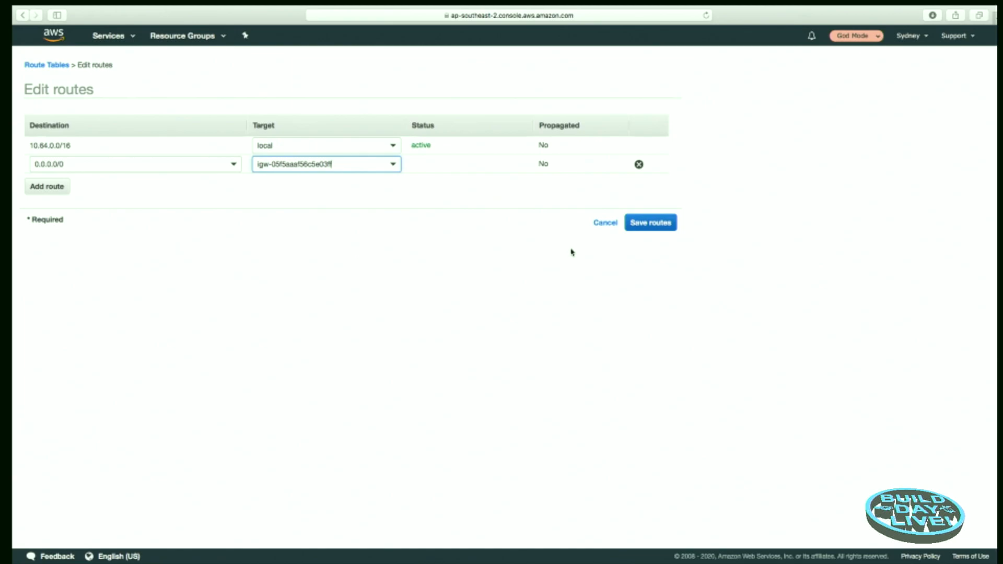
left_click(393, 166)
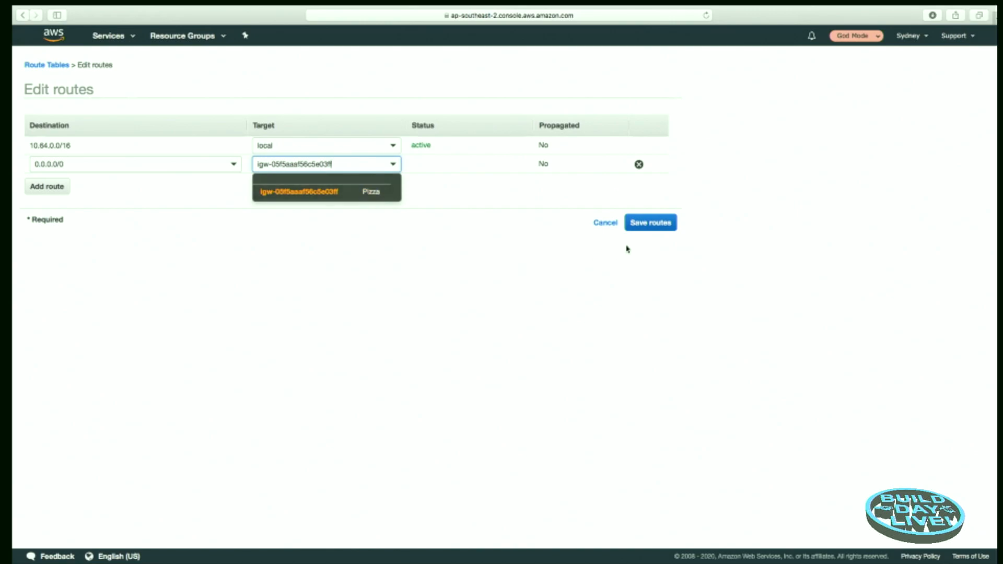
left_click(649, 225)
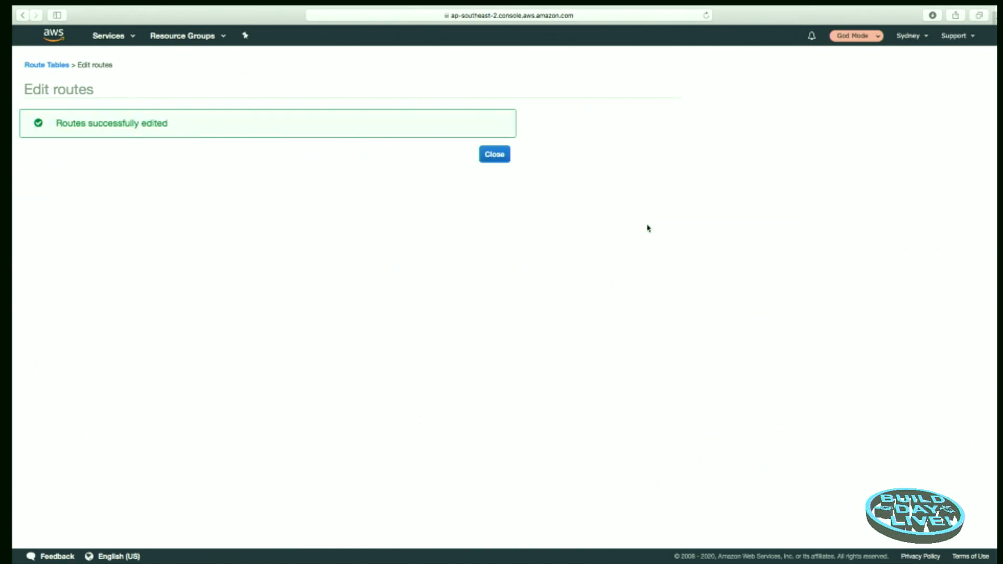
left_click(494, 156)
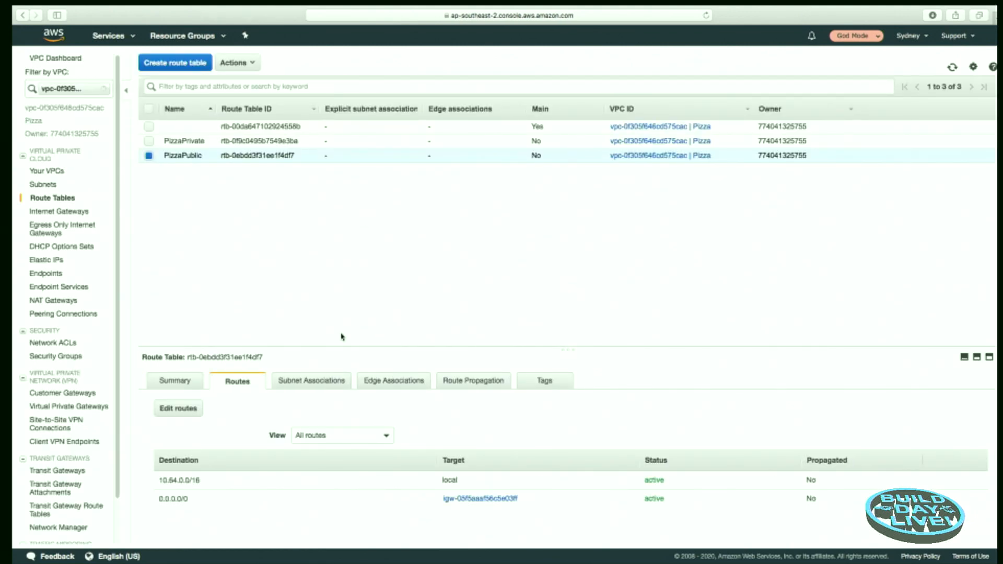
Step: Associate the PizzaPublic subnet with the PizzaPublic route table
left_click(312, 384)
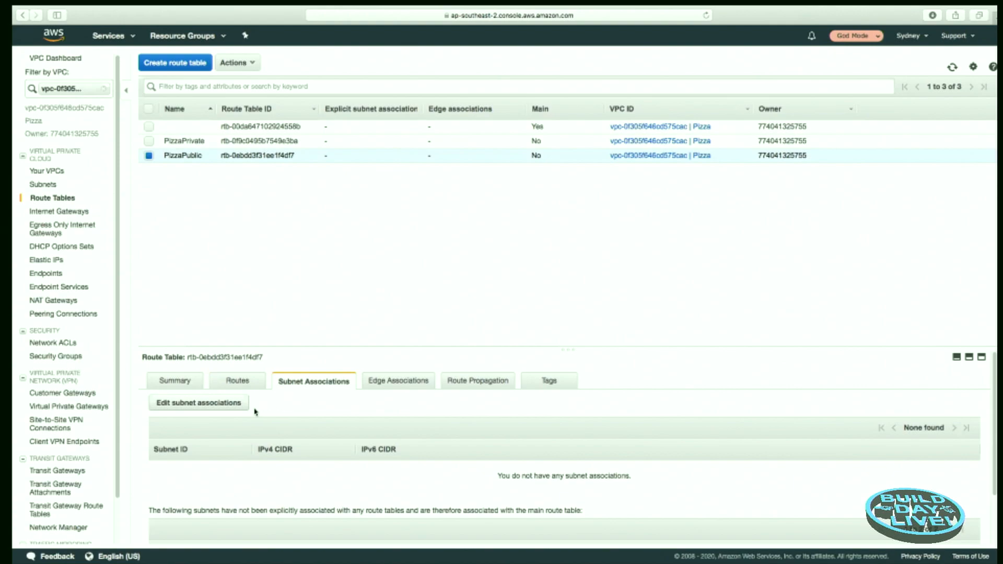
left_click(230, 403)
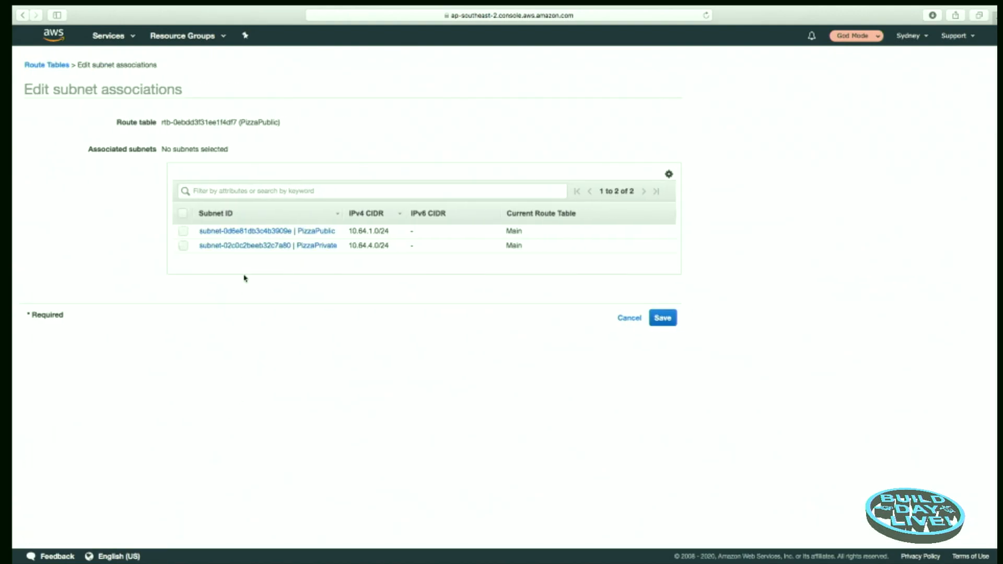
left_click(183, 231)
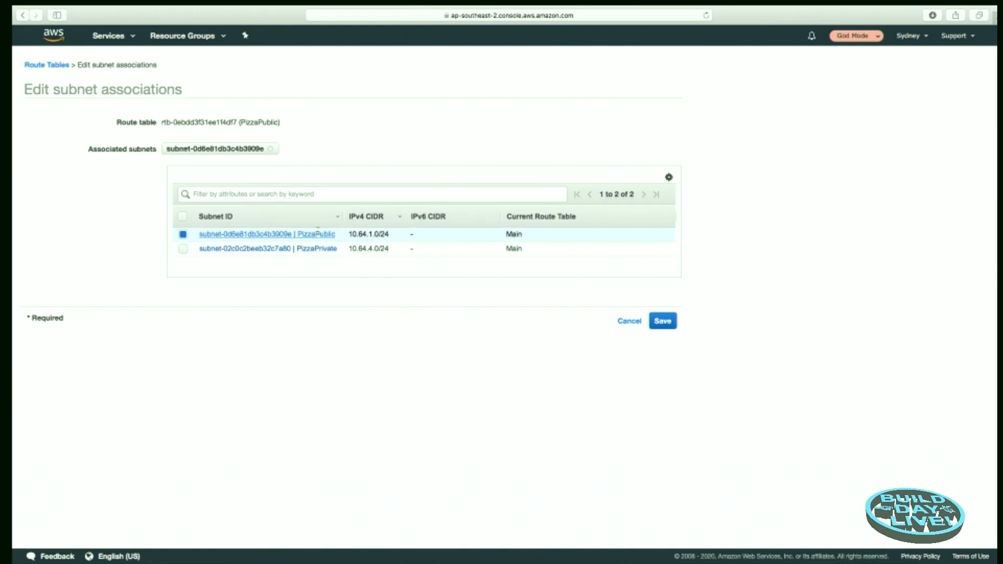
left_click(663, 321)
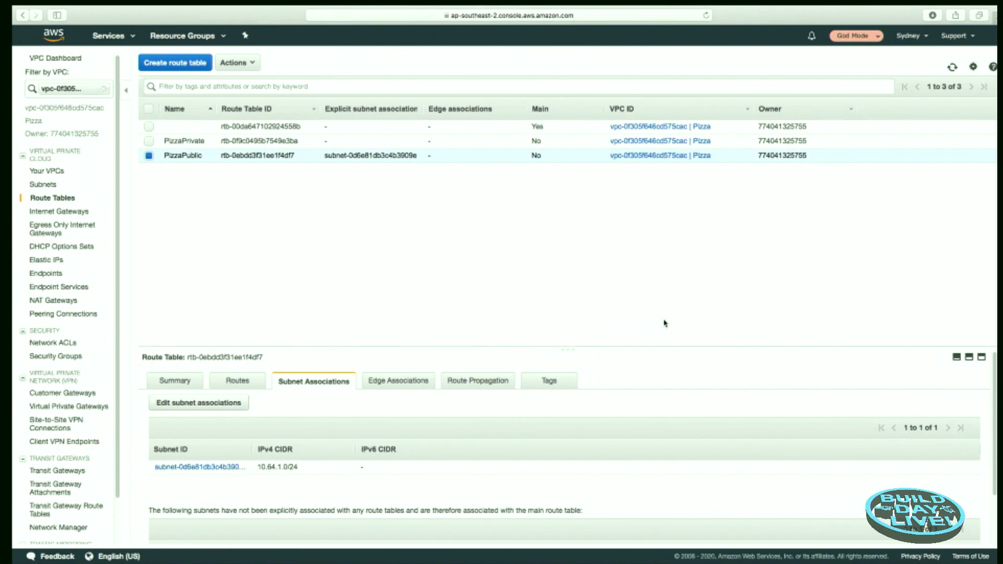
Step: Add a route for 0.0.0.0/0 targeting the NAT gateway to the PizzaPrivate route table and save it
left_click(149, 156)
left_click(149, 142)
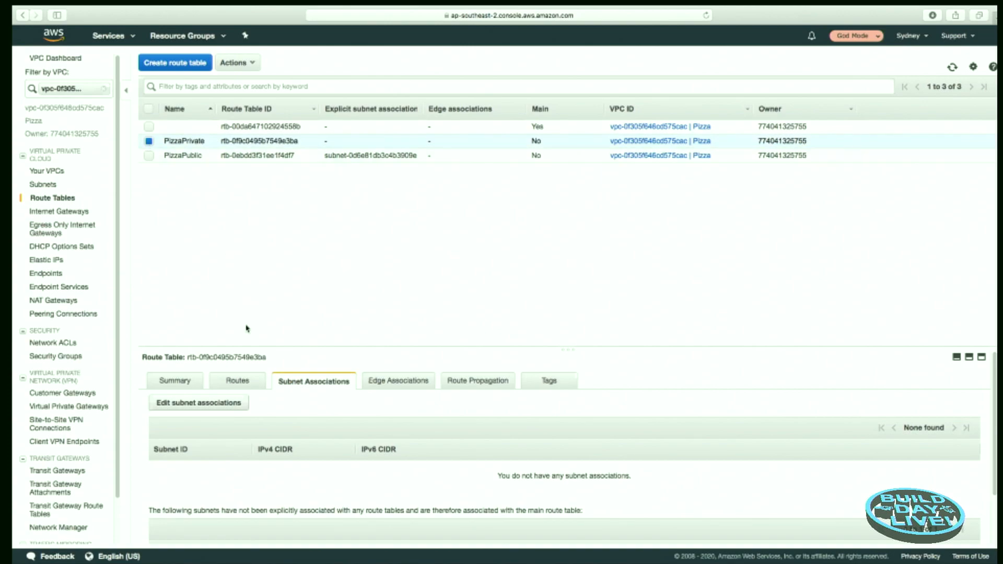
left_click(245, 384)
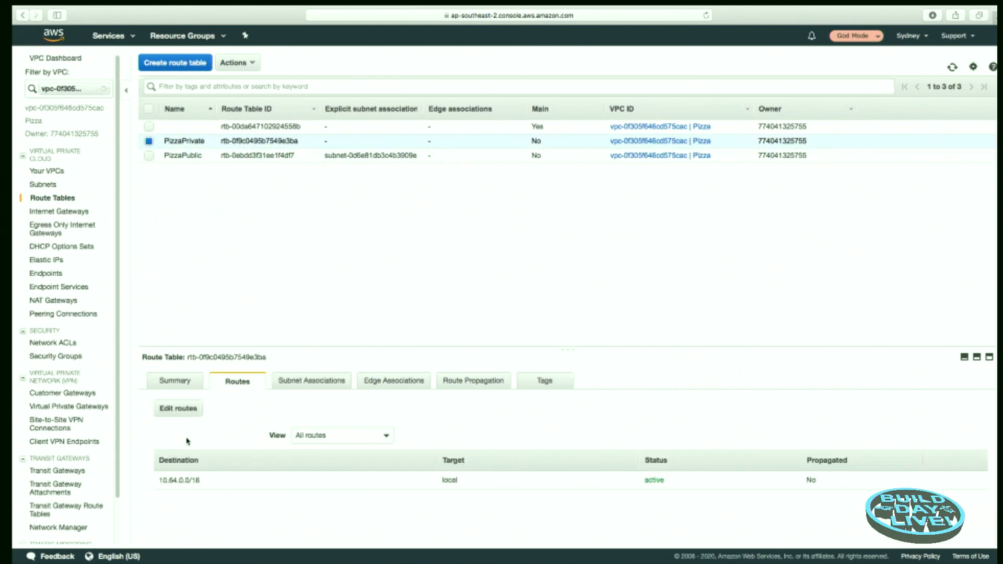
left_click(180, 414)
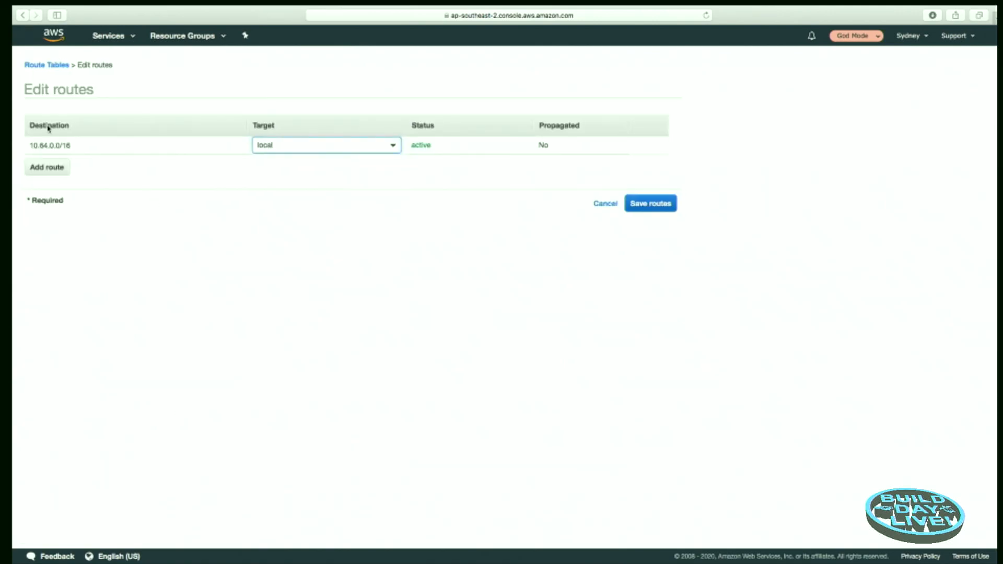
left_click(58, 167)
type("0")
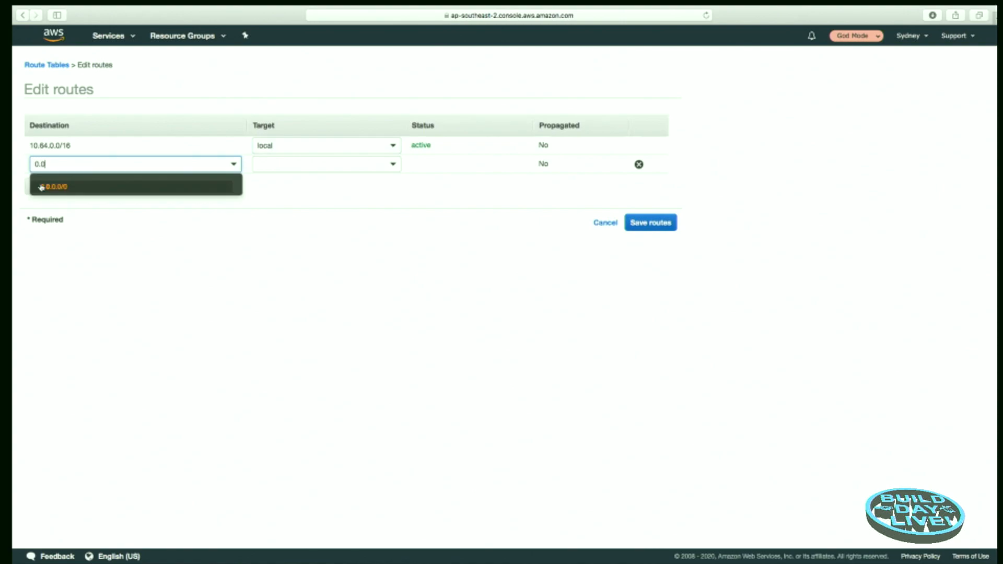
left_click(64, 191)
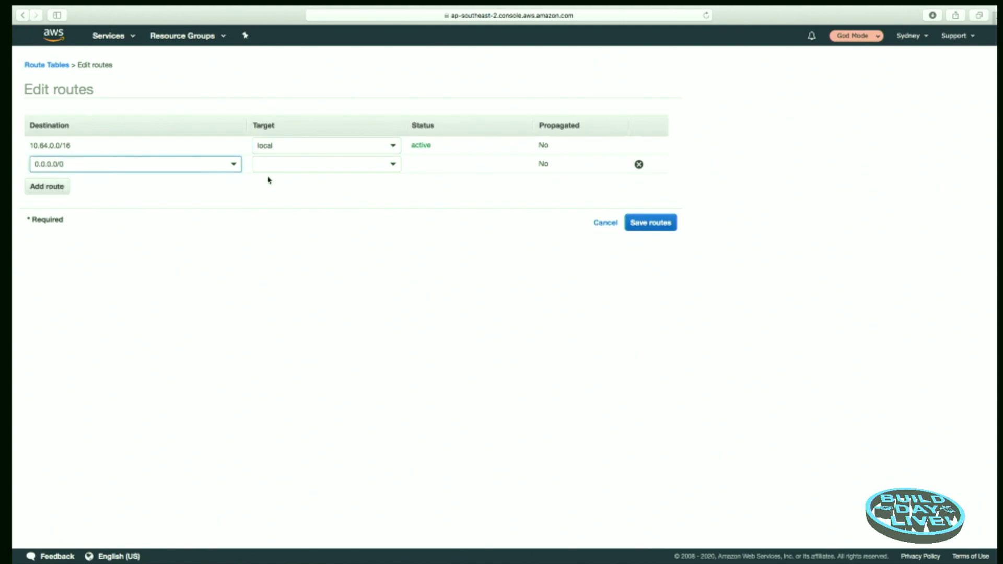
left_click(303, 165)
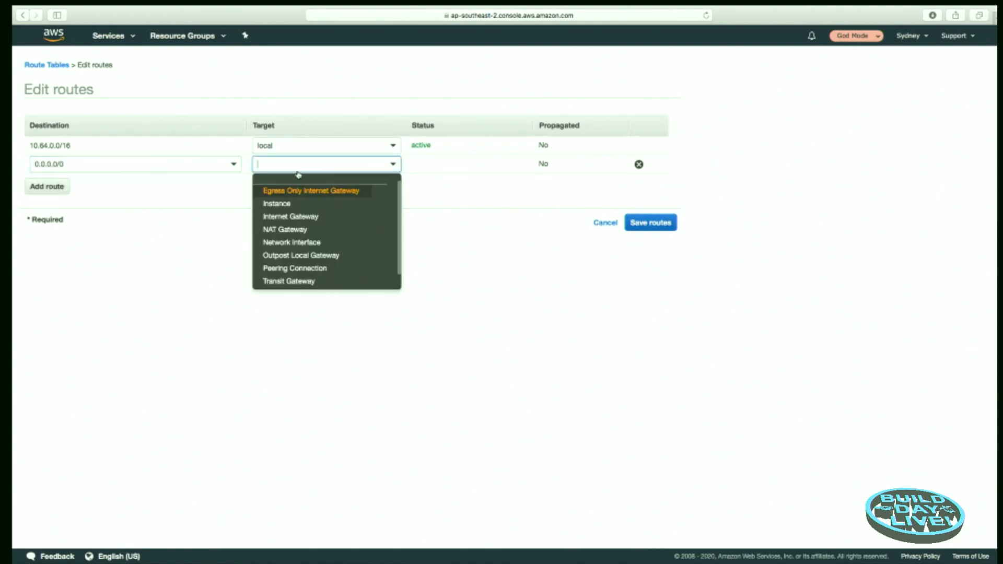
left_click(293, 230)
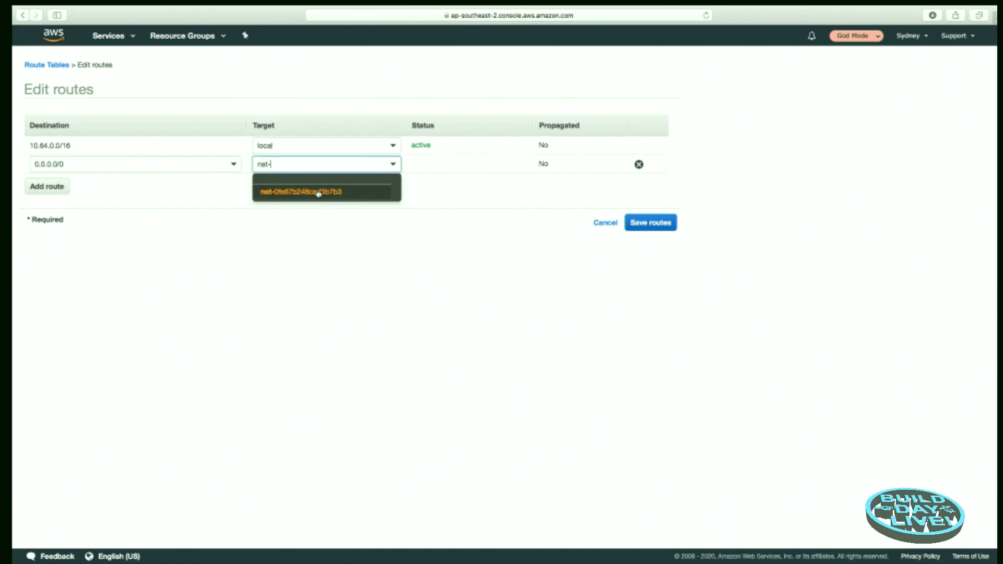
left_click(318, 193)
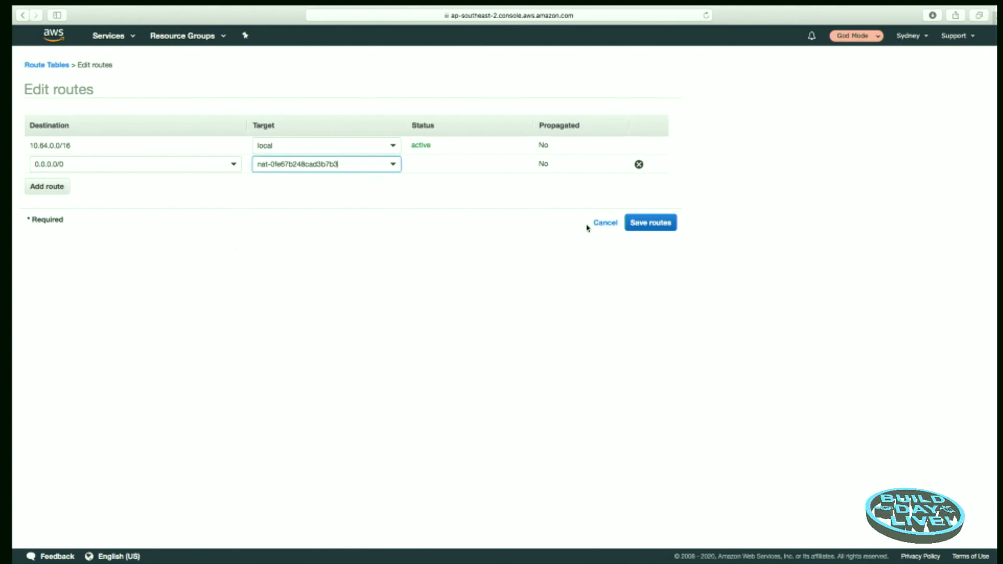
left_click(651, 223)
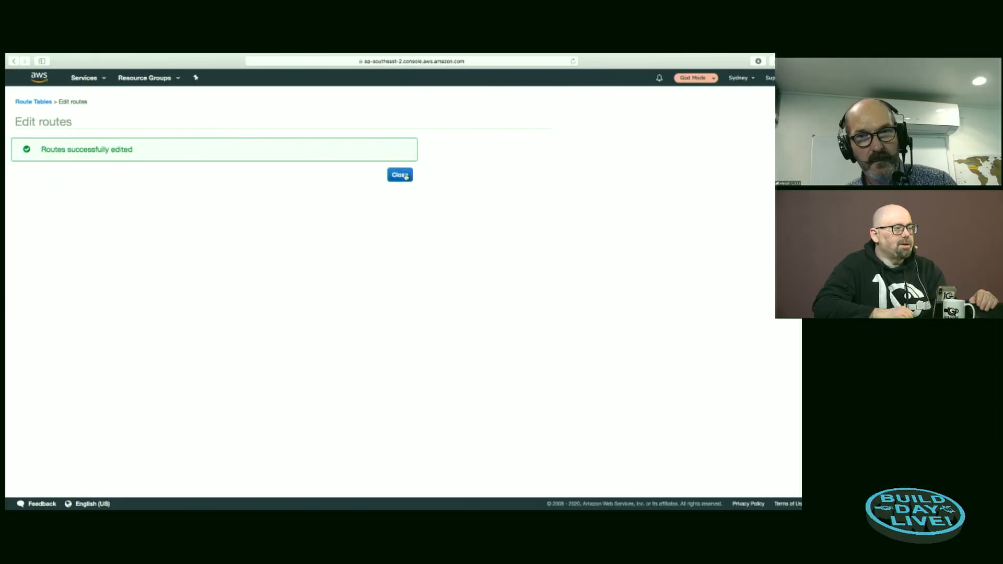
left_click(405, 176)
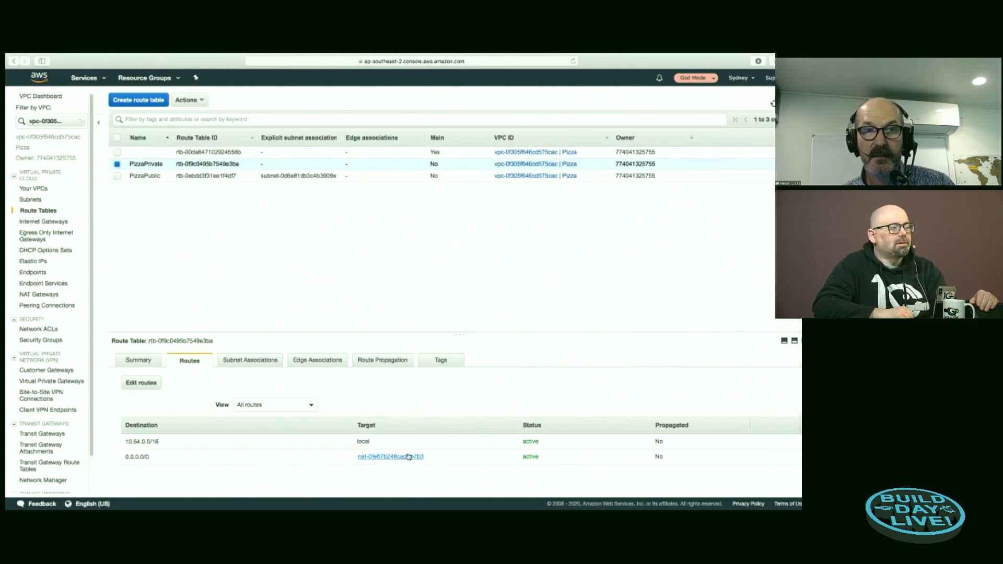
Step: Review the PizzaPublic route table's routes to compare them with those of PizzaPrivate
left_click(117, 165)
left_click(117, 176)
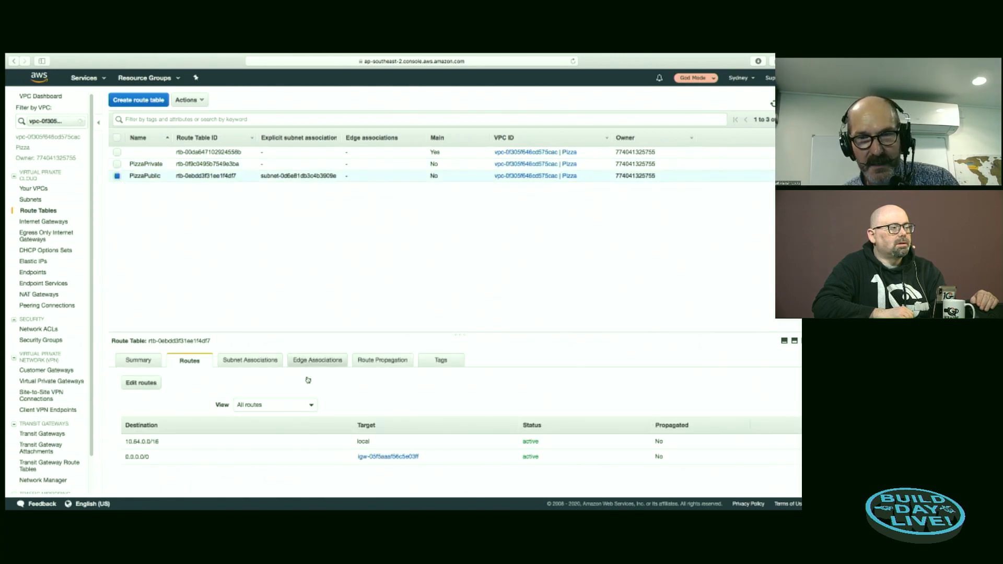
left_click(117, 176)
Step: Associate the PizzaPrivate subnet with the PizzaPrivate route table and save the association
left_click(149, 141)
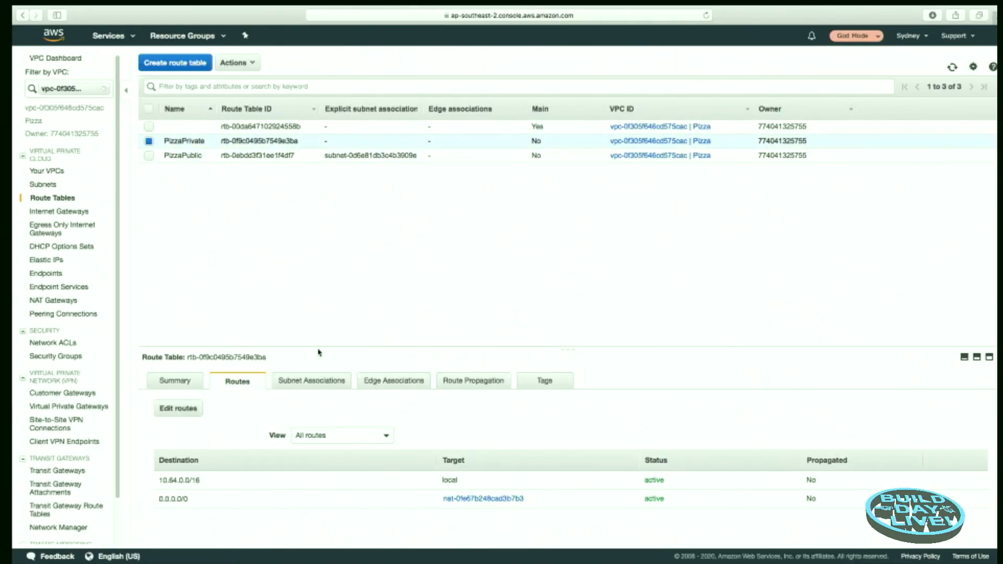
left_click(314, 383)
left_click(225, 403)
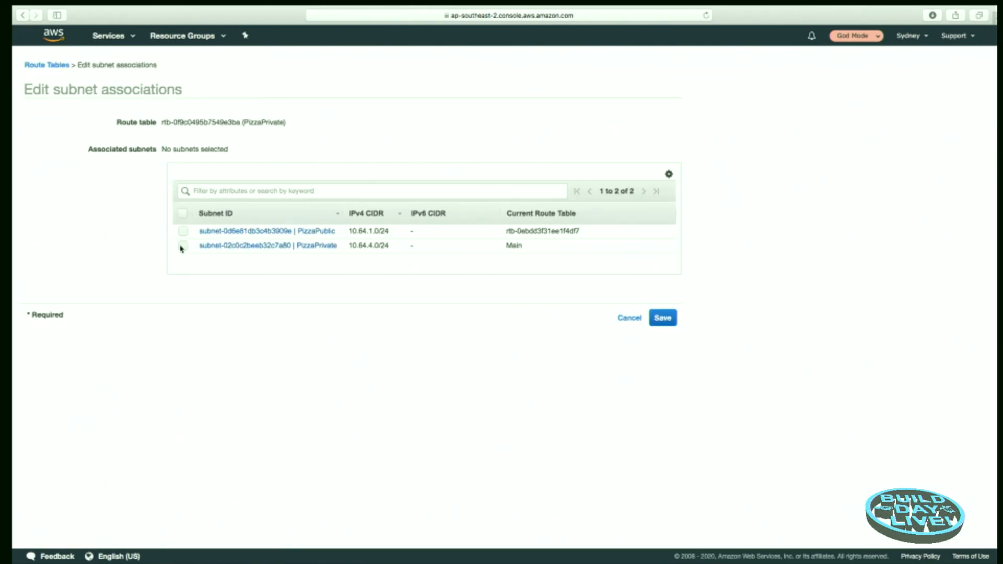
left_click(184, 249)
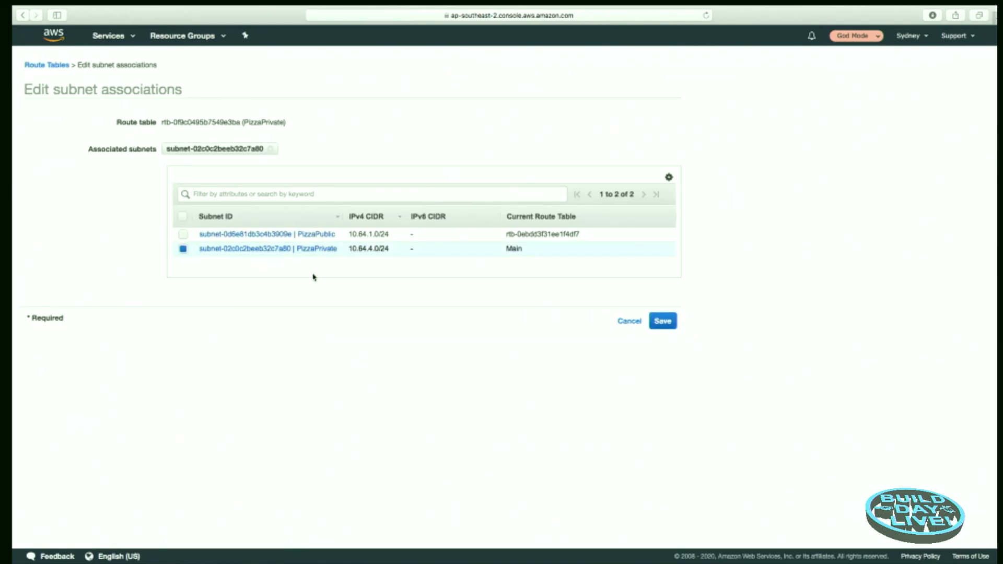
left_click(663, 320)
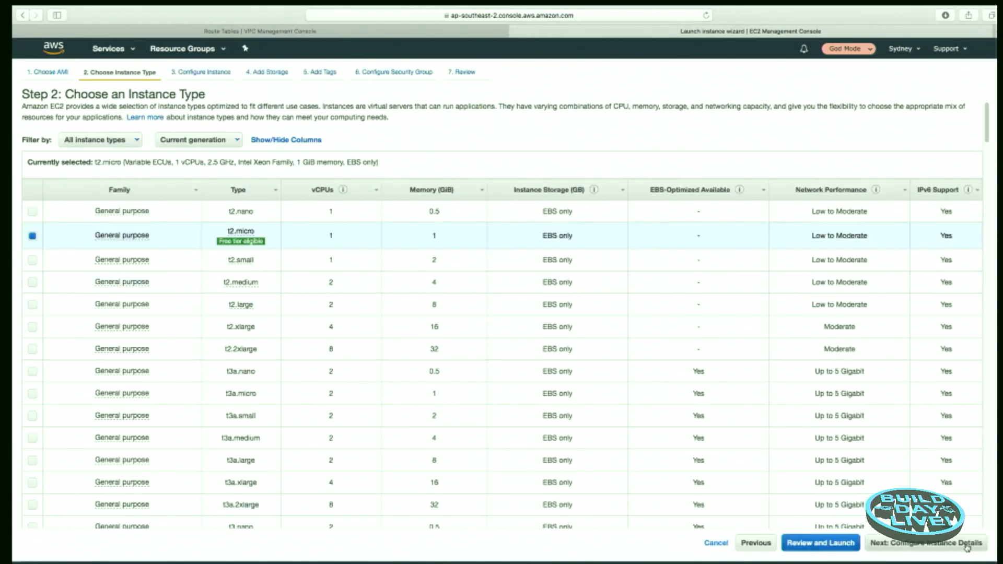
Step: Configure an EC2 instance launch in the Pizza VPC's PizzaPublic subnet and continue to the security group configuration
left_click(967, 548)
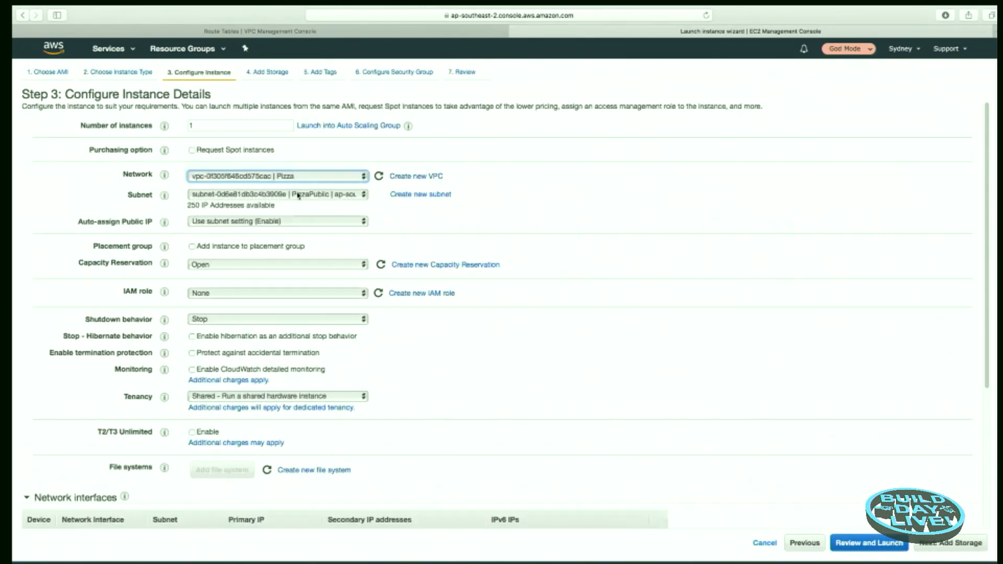
scroll(968, 549, "down", 5)
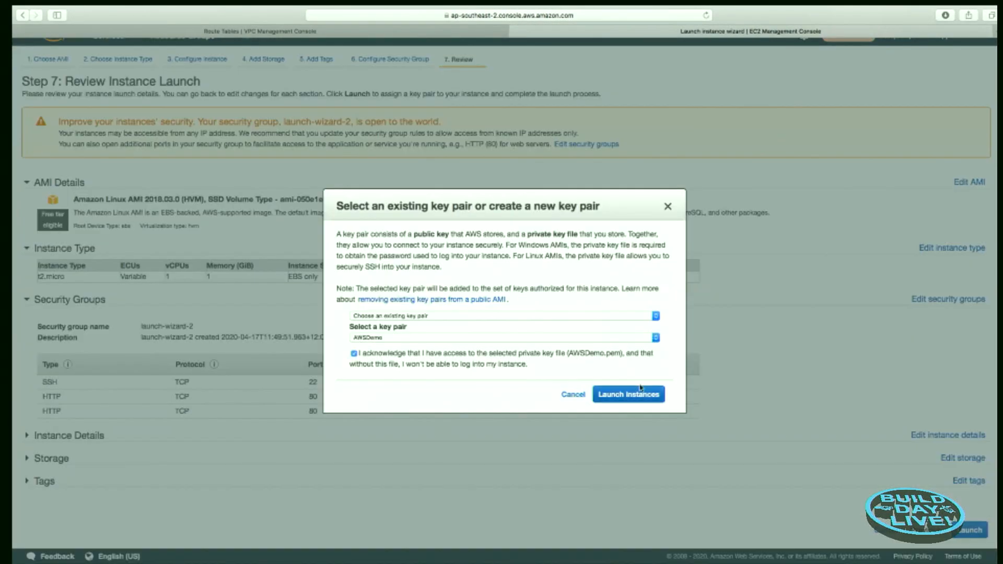
left_click(633, 394)
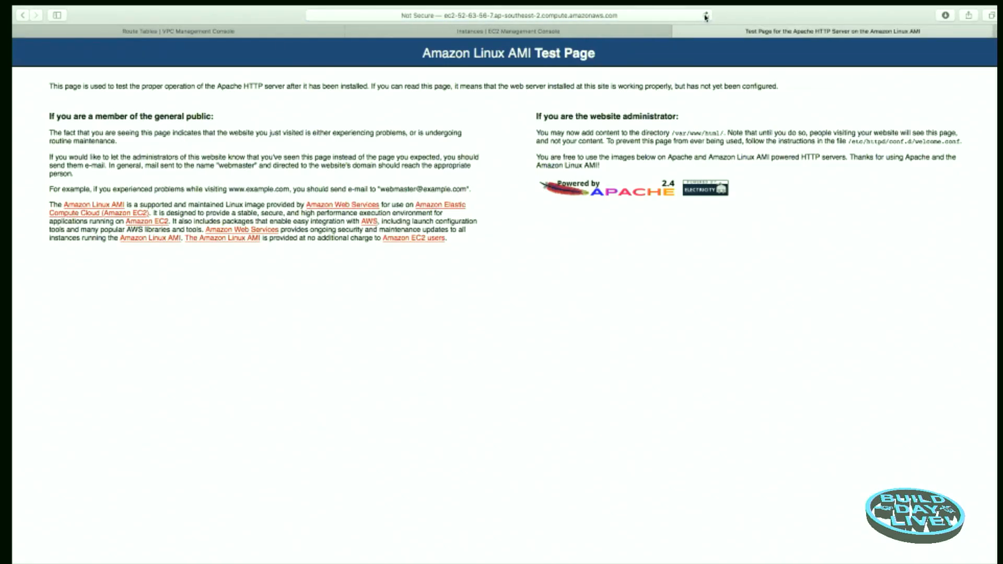
Step: Reload the web server's test page, look through the Big Al's Pizza site and close its tab
left_click(705, 16)
scroll(539, 126, "down", 10)
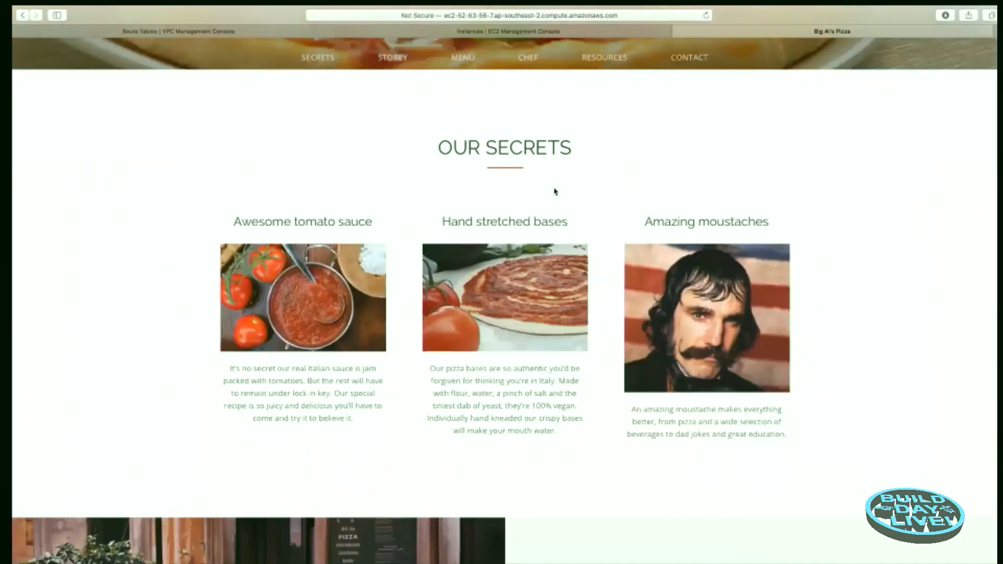
scroll(762, 203, "down", 15)
key("super+w")
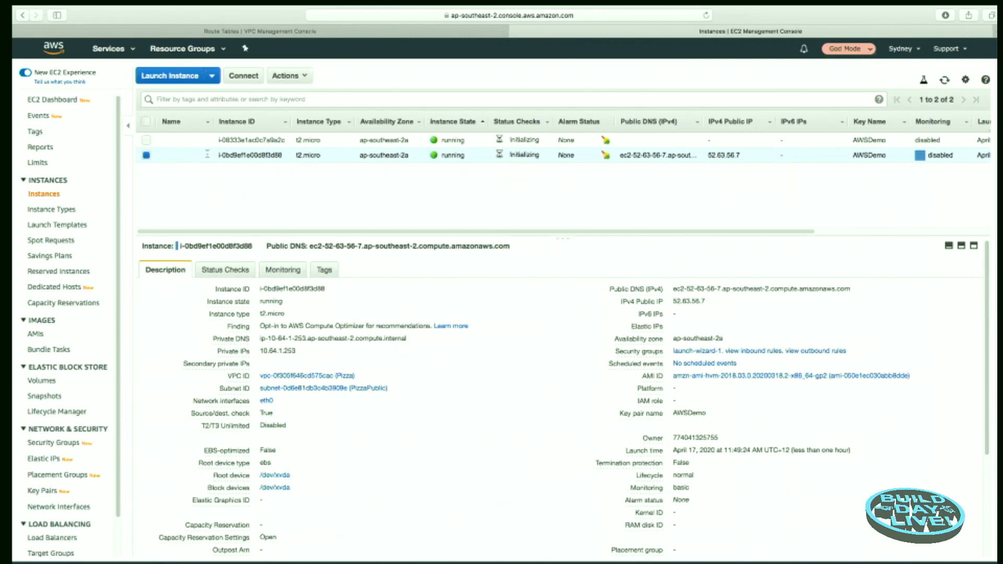
Step: Name the EC2 instance in the PizzaPublic subnet PizzaWebPublic
left_click(203, 155)
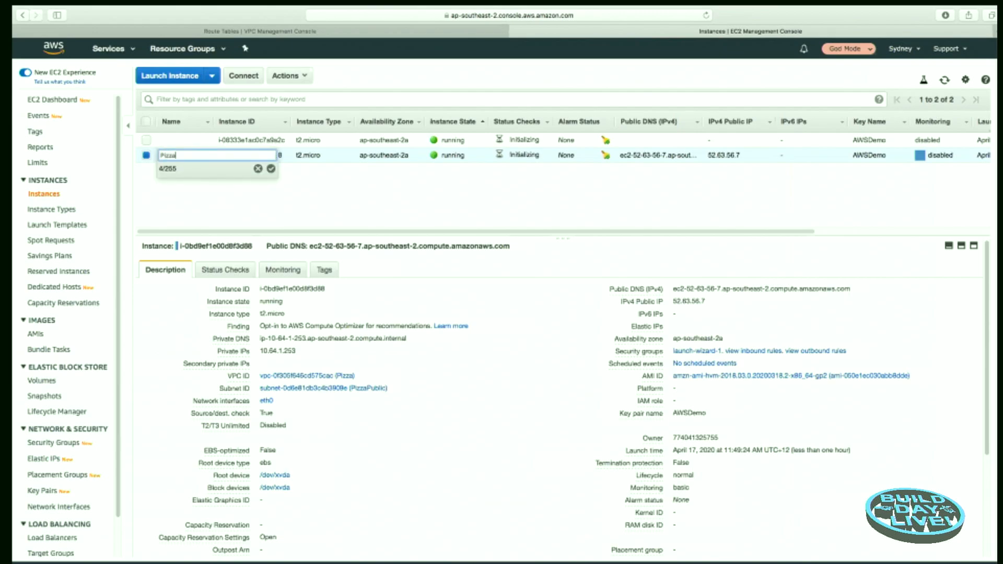
type("PizzaWebPublic")
key("Return")
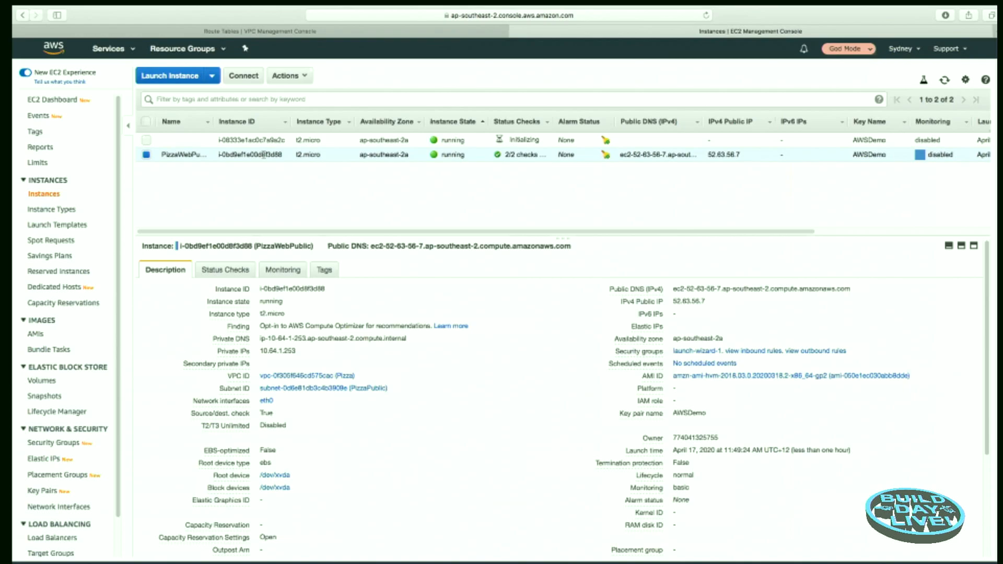
Step: Copy the PizzaWebPublic instance's public DNS name and open that address in a new browser tab
mouse_move(872, 301)
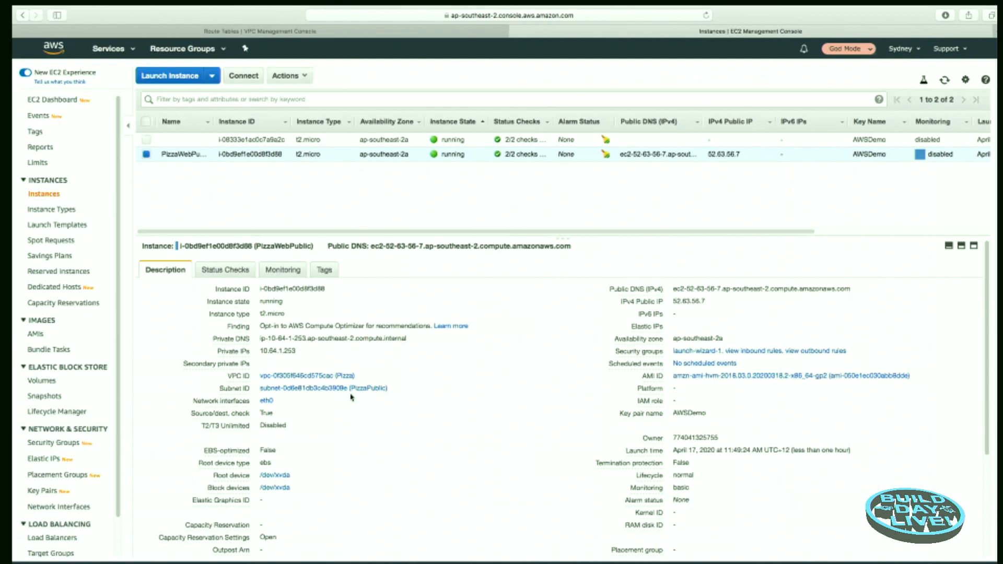
mouse_move(641, 364)
left_click(858, 289)
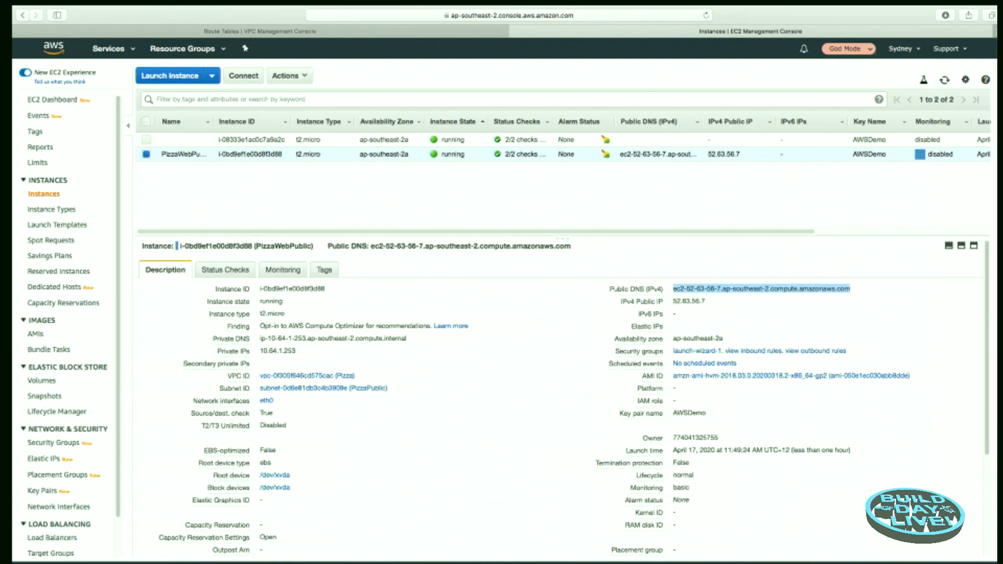
key("super+t")
right_click(560, 16)
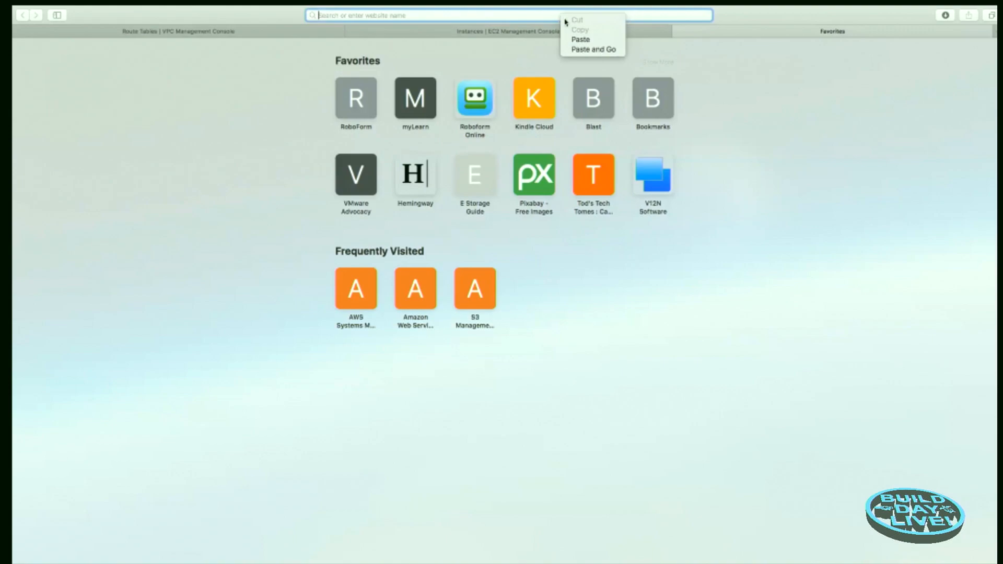
left_click(585, 48)
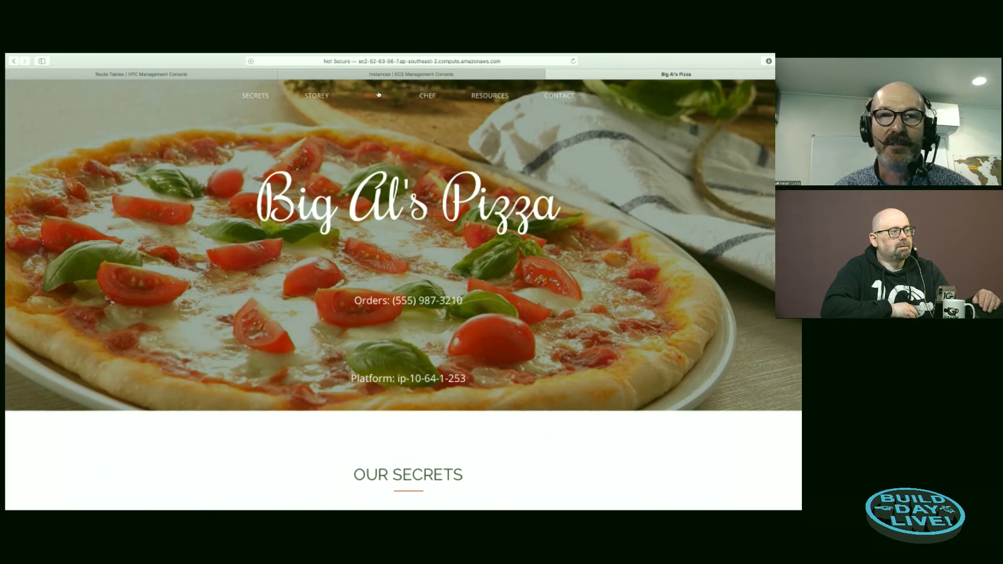
Step: Return to the EC2 instances list and name the unnamed instance in the PizzaPrivate subnet PizzaWebPrivate
left_click(380, 76)
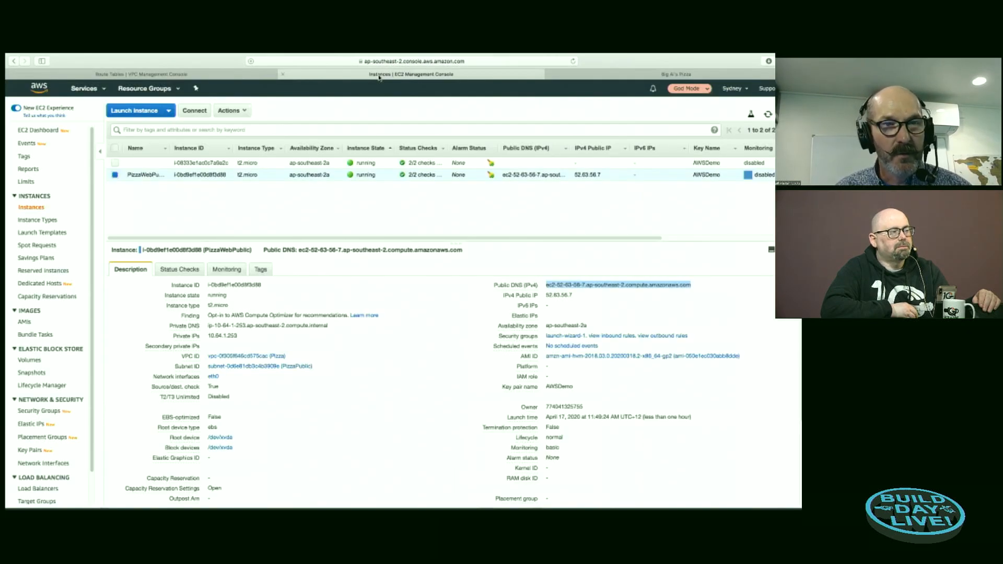
left_click(140, 164)
left_click(204, 141)
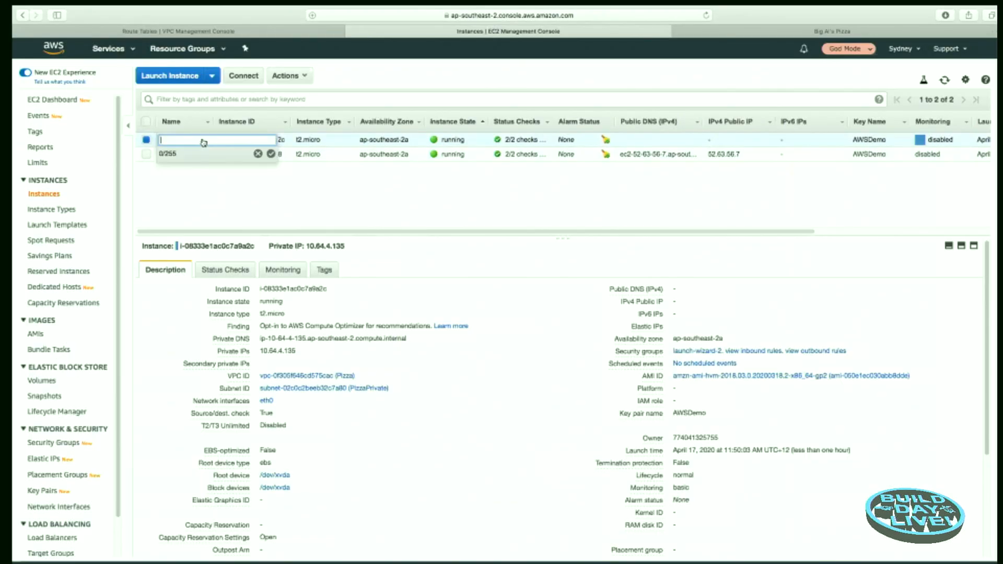
type("PizzaWebPrivate")
key("Return")
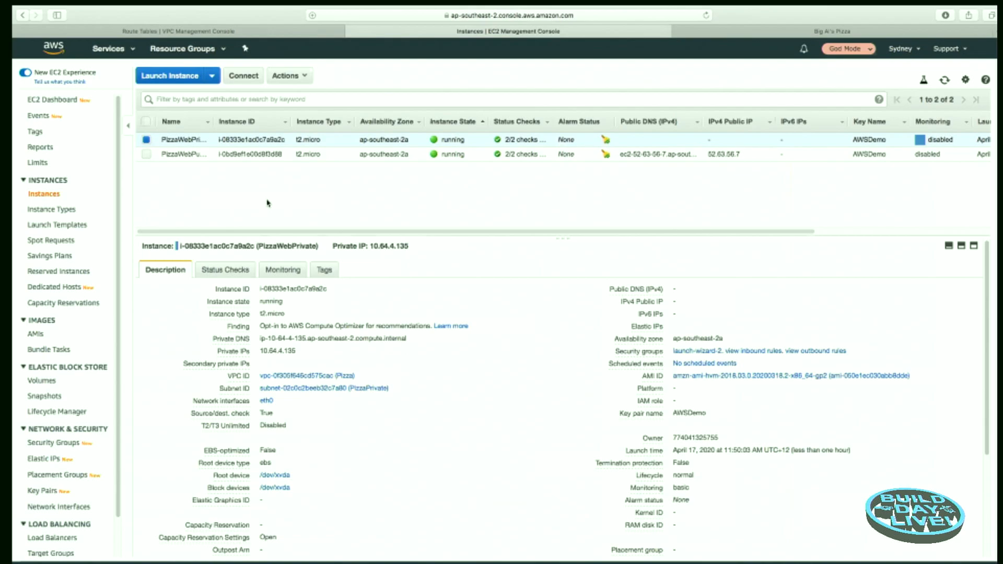
Step: Return to the VPC console, clear the VPC filter and open the VPC Dashboard
mouse_move(303, 352)
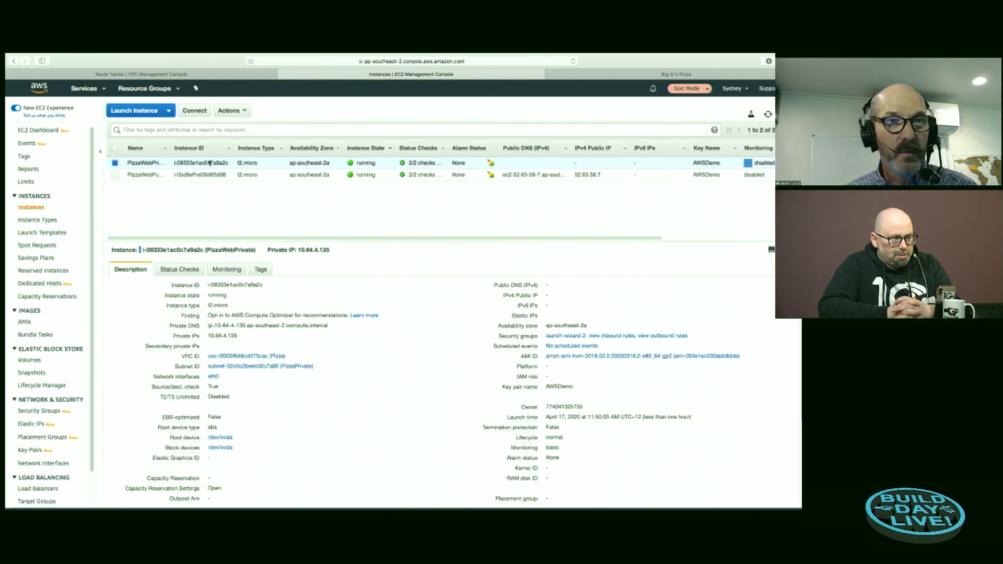
left_click(178, 75)
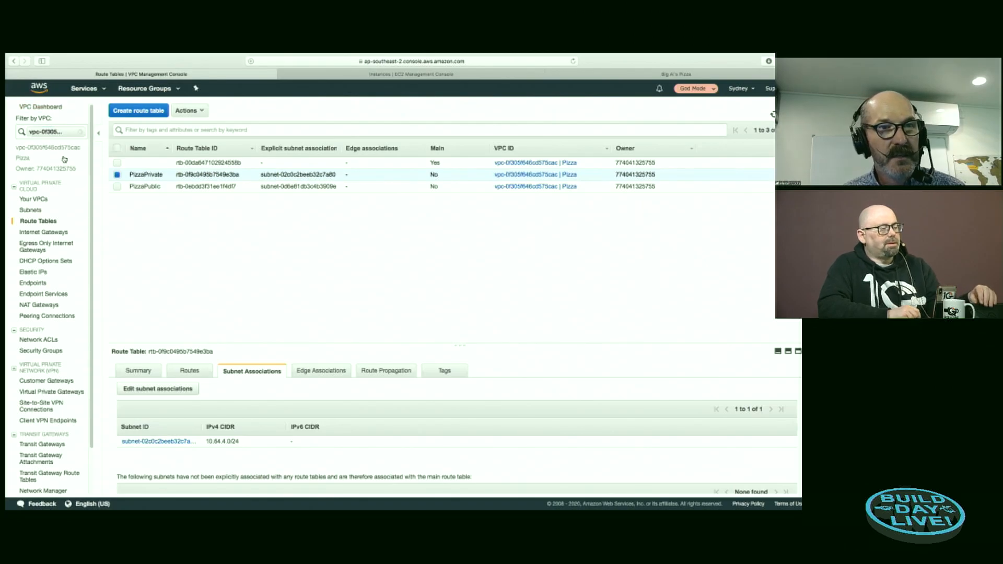
left_click(80, 131)
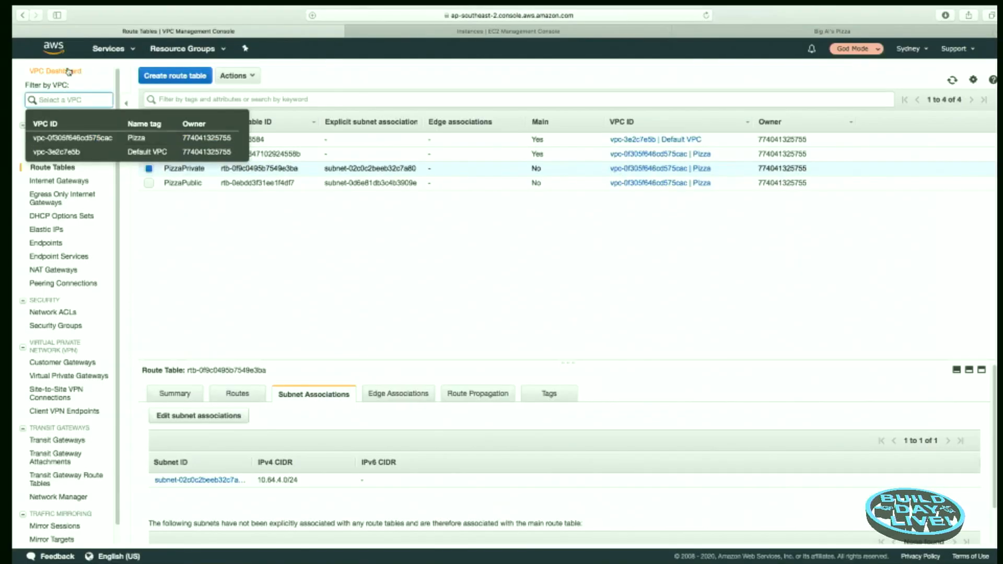
left_click(67, 72)
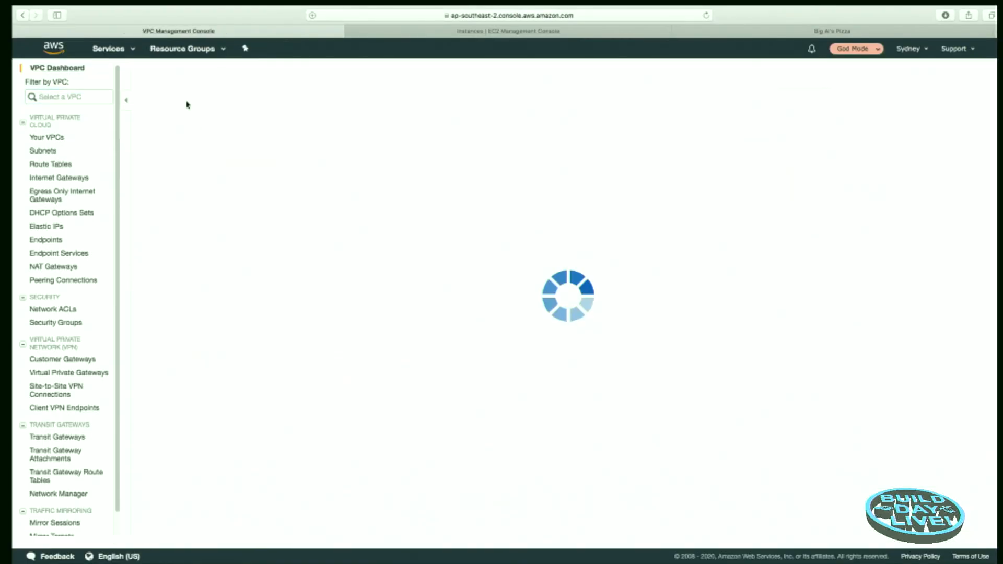
Step: Start the VPC wizard with the VPC with Public and Private Subnets configuration
left_click(184, 72)
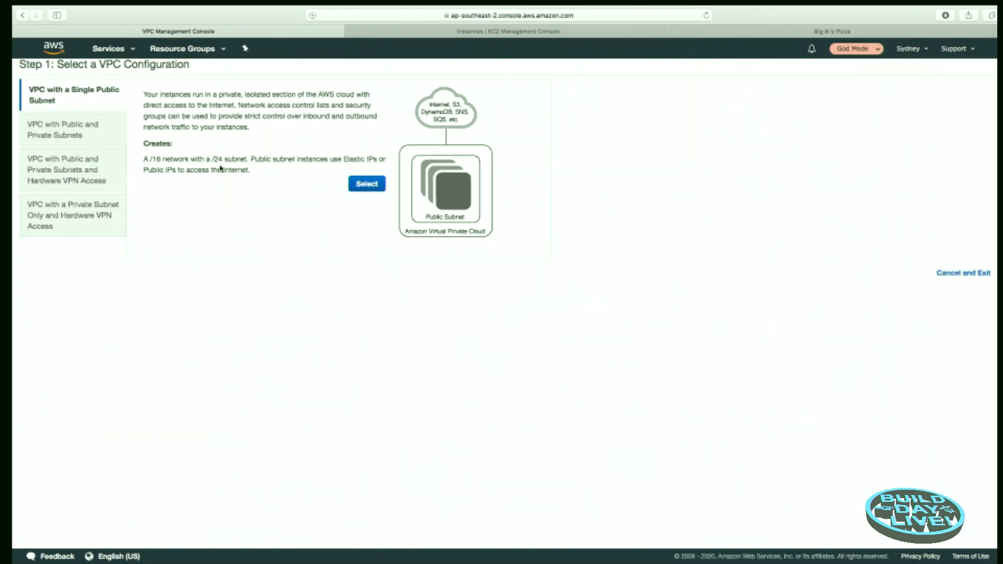
left_click(74, 127)
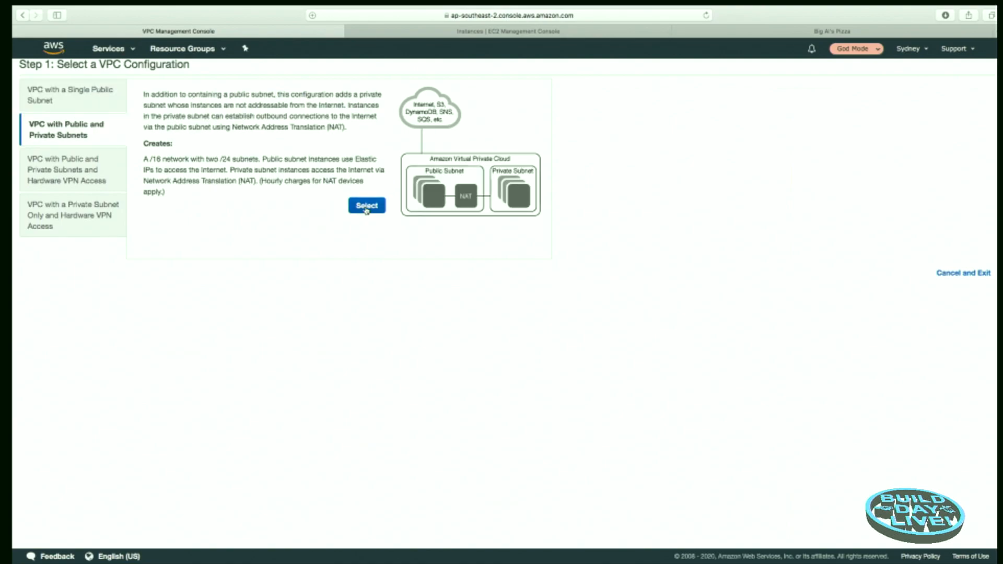
left_click(367, 206)
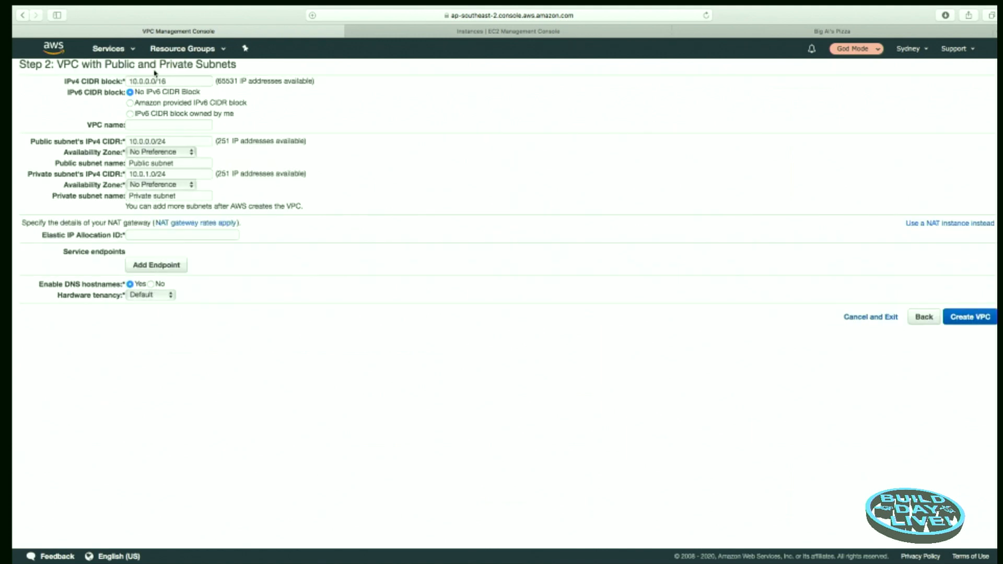
Step: Set the wizard's VPC IPv4 CIDR block to 10.61.0.0/16 and the public subnet's IPv4 CIDR to 10.61.1.0/24
left_click(140, 81)
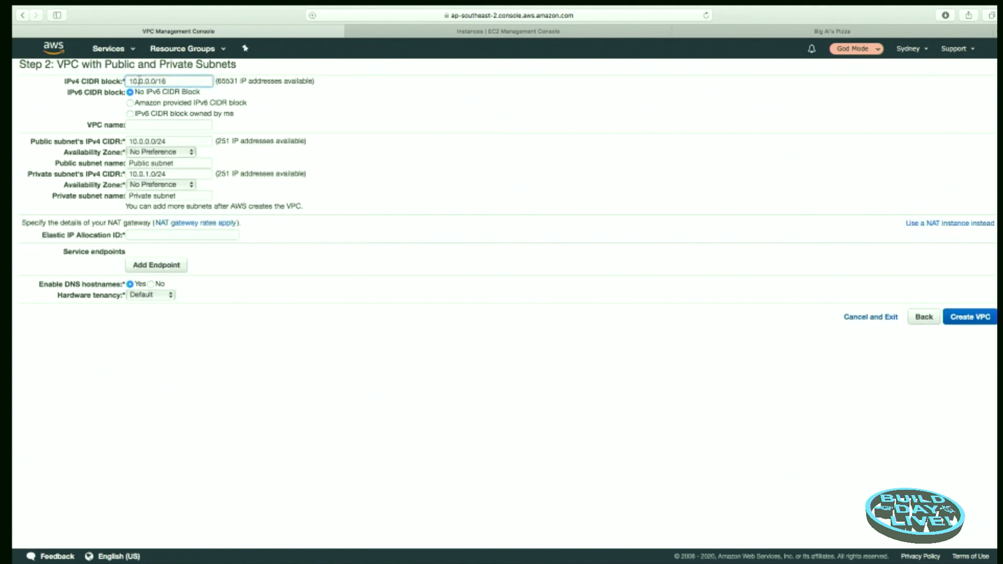
key("Delete")
type("61")
left_click(141, 141)
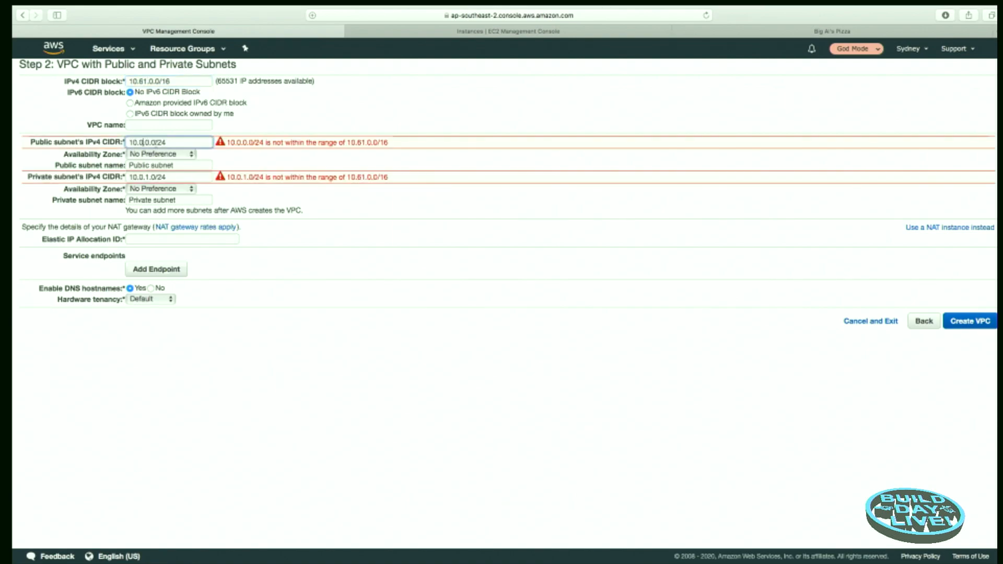
key("BackSpace")
type("61.1")
Step: Set the private subnet's IPv4 CIDR in the wizard to 10.61.4.0/22
left_click(141, 177)
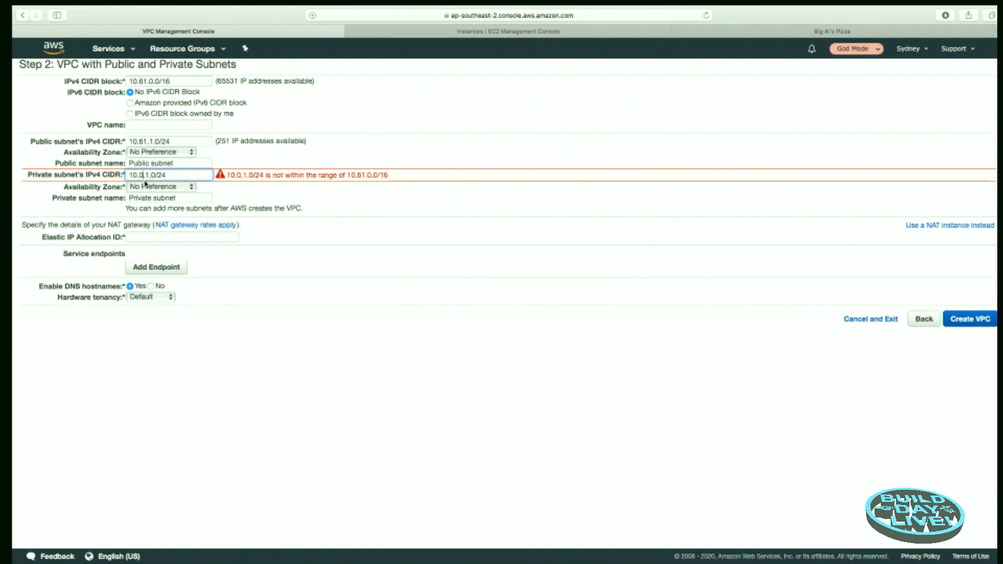
key("BackSpace")
type("61")
key("Right")
key("Right")
key("BackSpace")
type("4")
key("Delete")
type("2")
Step: Check the Elastic IP allocations offered for the NAT gateway and leave the wizard without creating the VPC
left_click(157, 235)
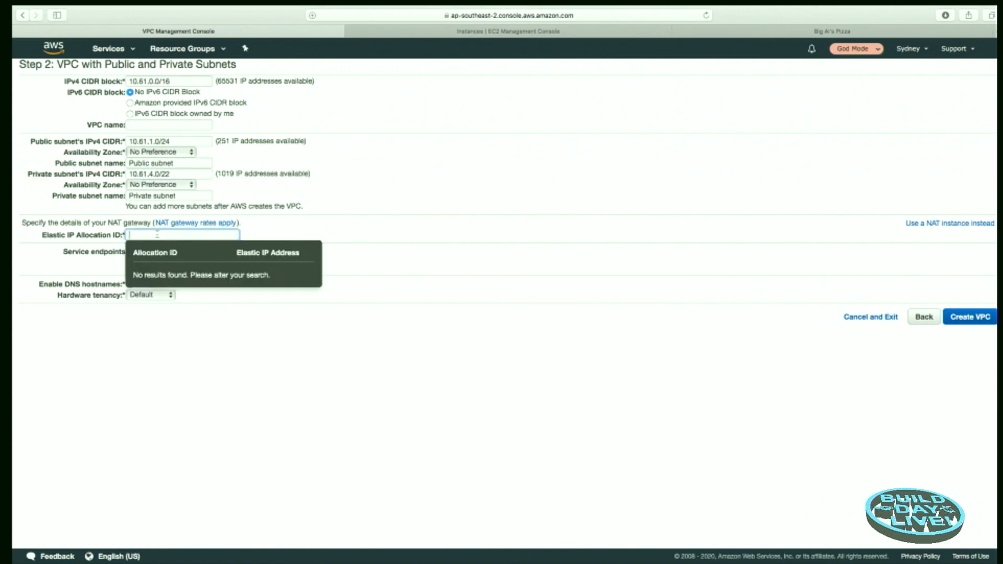
left_click(423, 238)
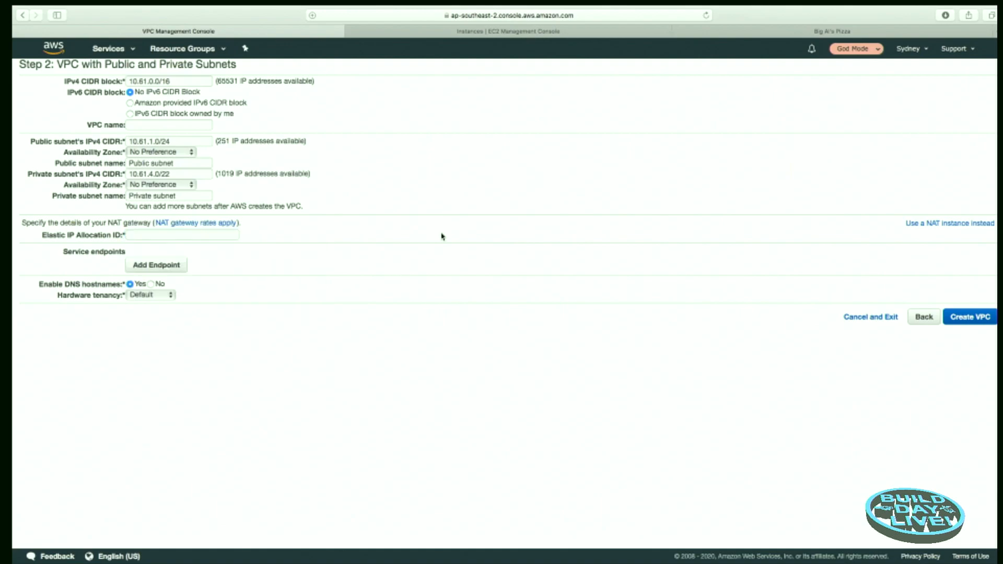
left_click(152, 235)
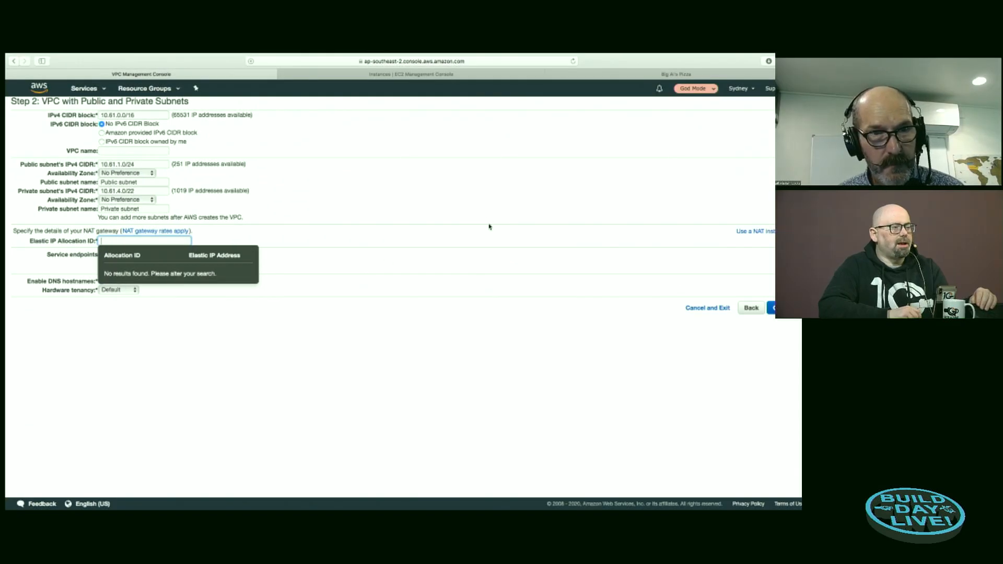
left_click(600, 217)
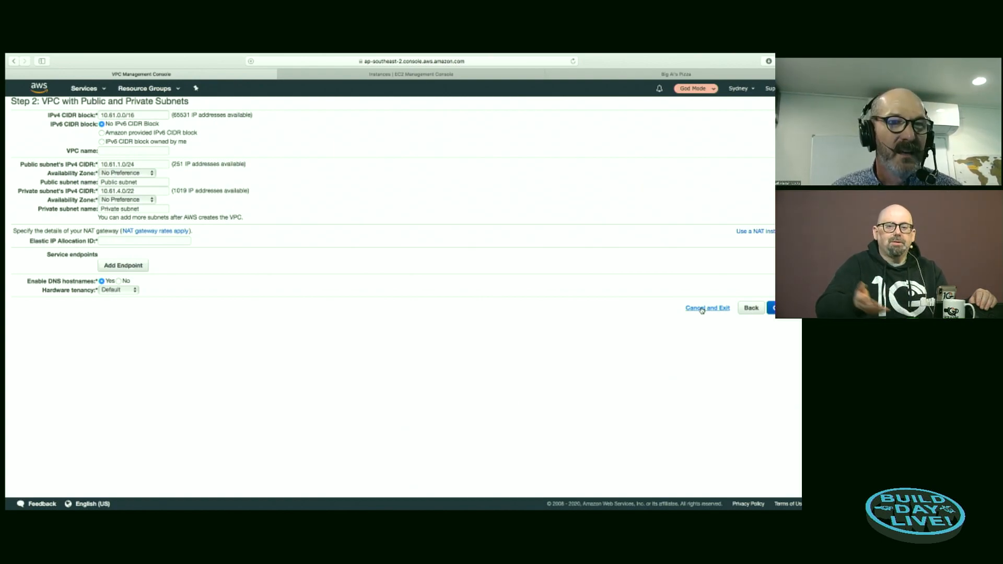
left_click(750, 309)
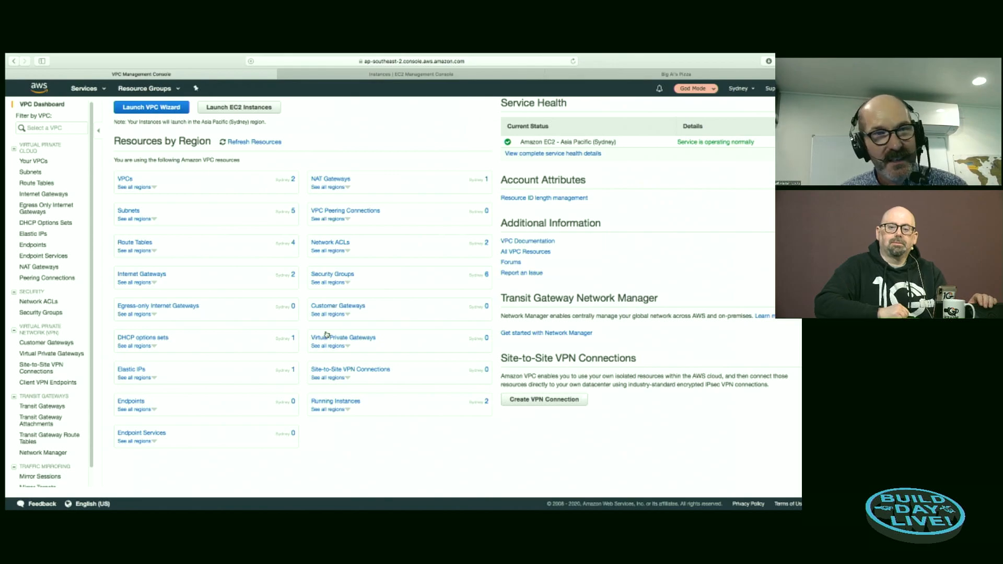
Step: Look over the menu section of the Big Al's Pizza site
scroll(463, 247, "down", 10)
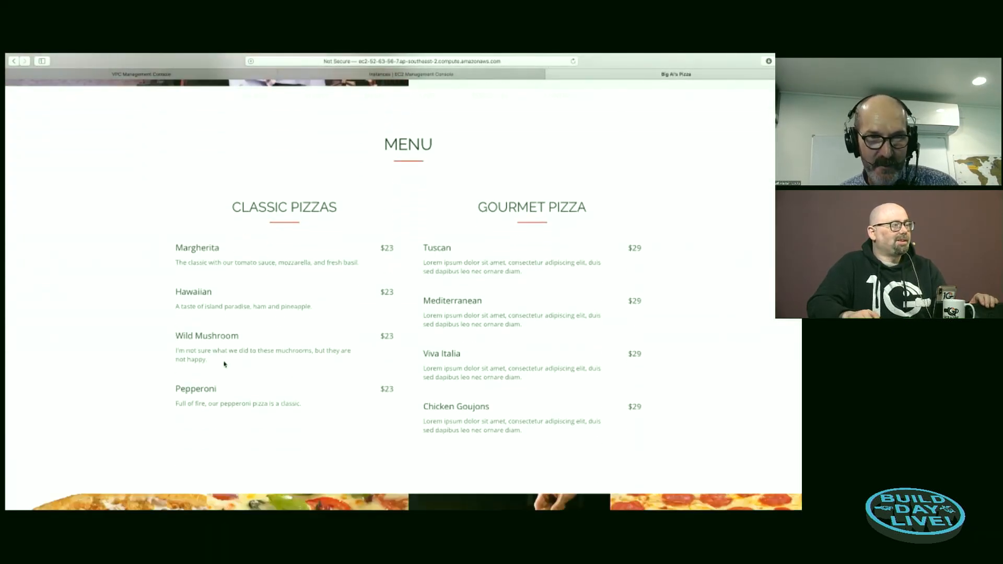